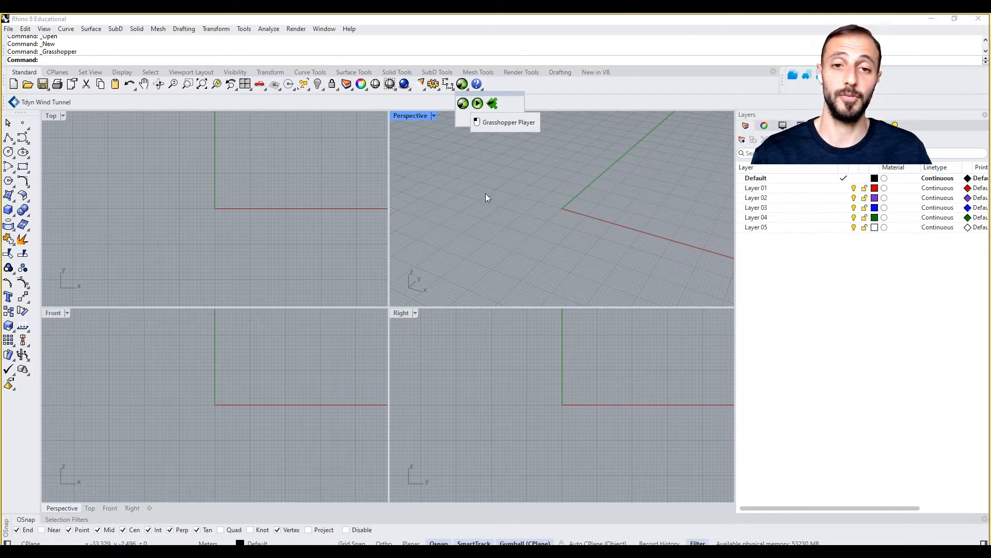
Open Grasshopper, move its window aside to uncover the model area, and maximize the Perspective viewport.
left_click(461, 84)
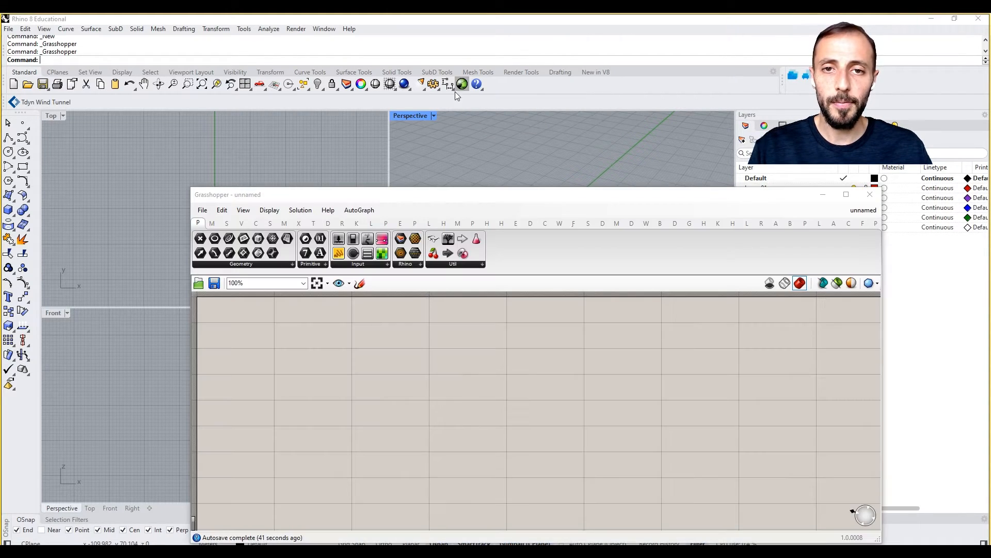
left_click_drag(398, 191, 520, 172)
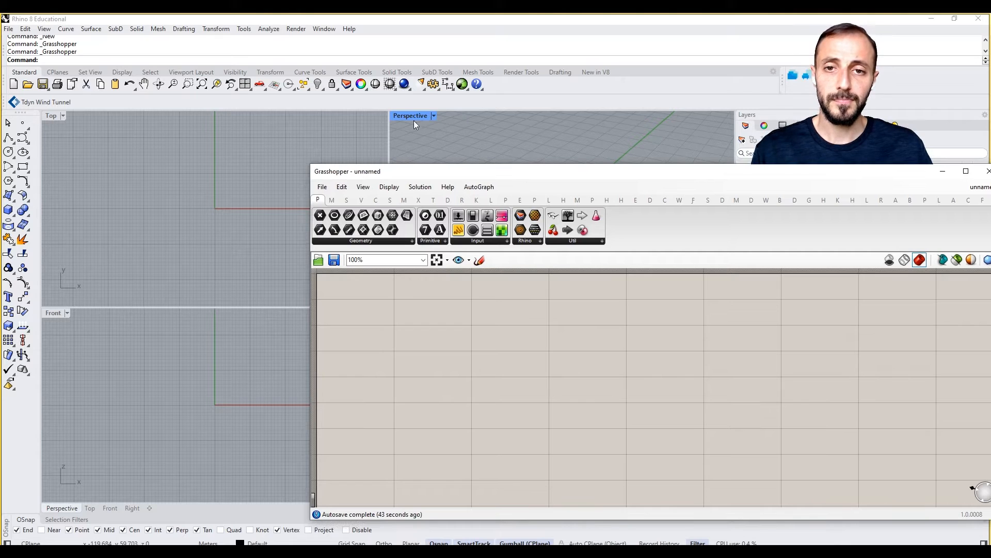
left_click_drag(391, 171, 544, 150)
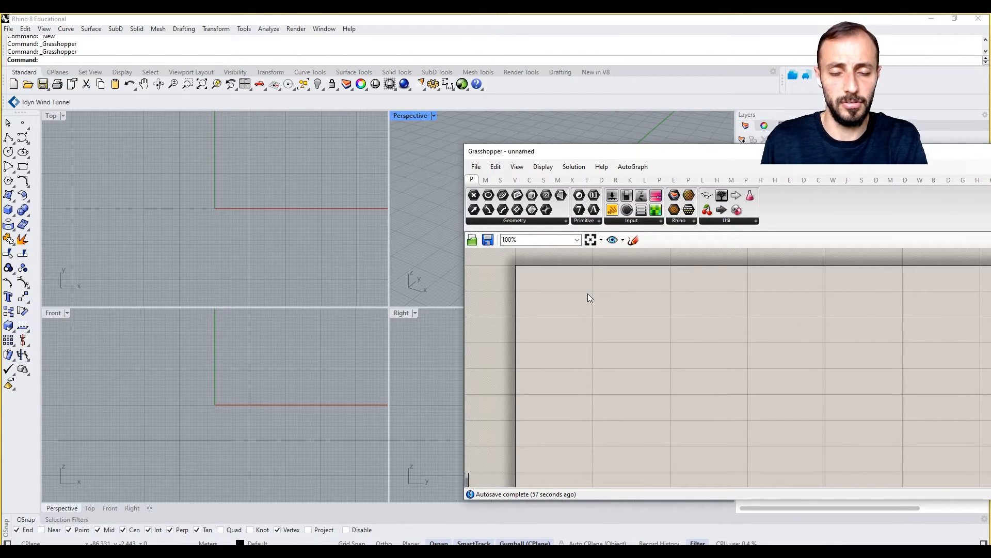
double_click(404, 117)
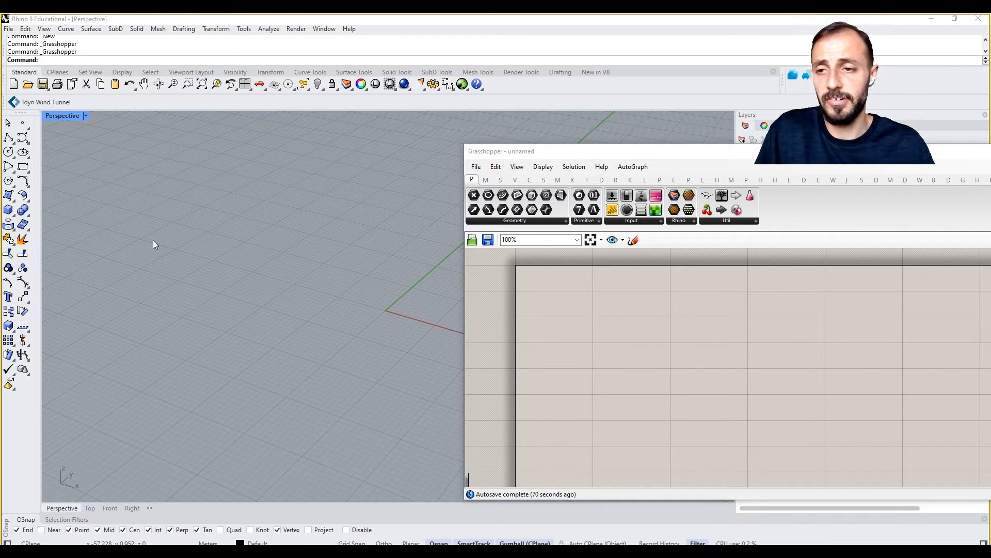
Draw a rectangle in the Perspective viewport with its first corner at the origin (0) and a freely placed opposite corner.
left_click(23, 167)
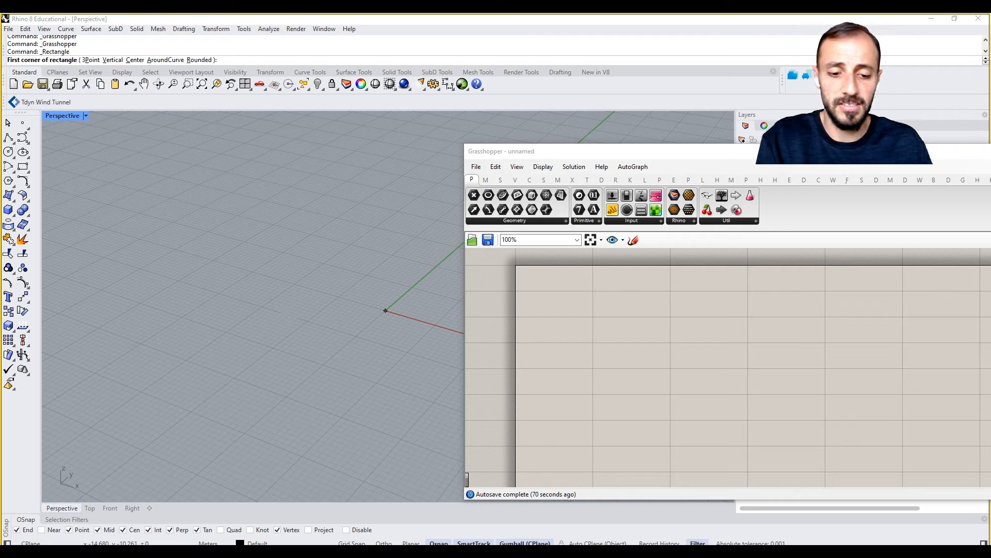
type("0")
key("Return")
scroll(296, 311, "down", 5)
right_click_drag(433, 294, 328, 326, "shift")
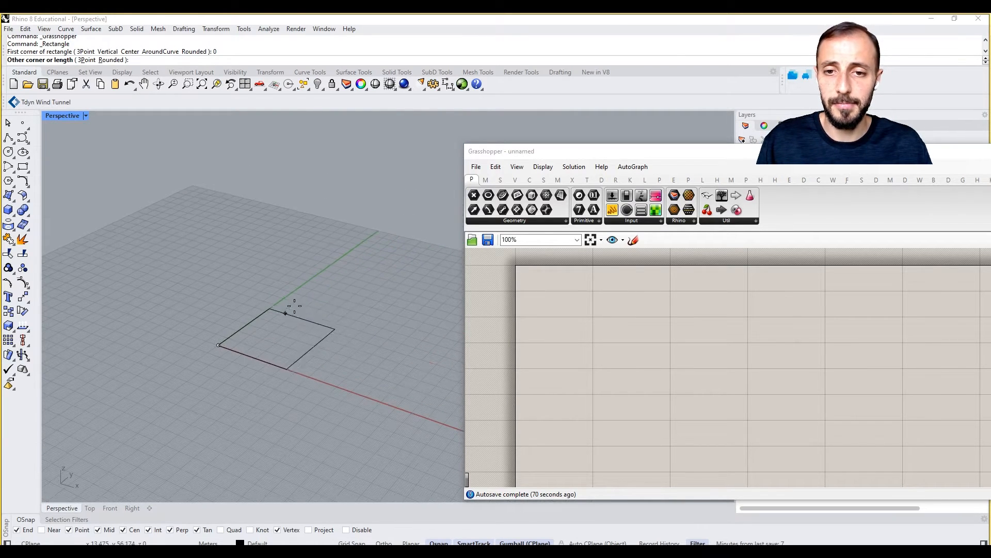
left_click(399, 305)
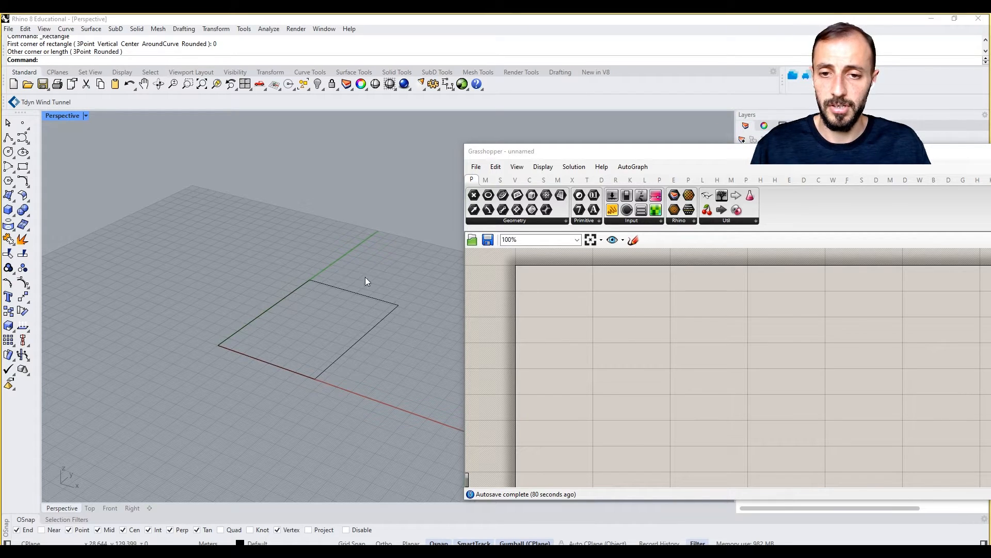
Draw two more separate rectangles beside the first: a long narrow one along the X axis and a wider one beyond it.
right_click_drag(330, 299, 266, 269, "shift")
scroll(266, 268, "down", 4)
scroll(263, 284, "up", 4)
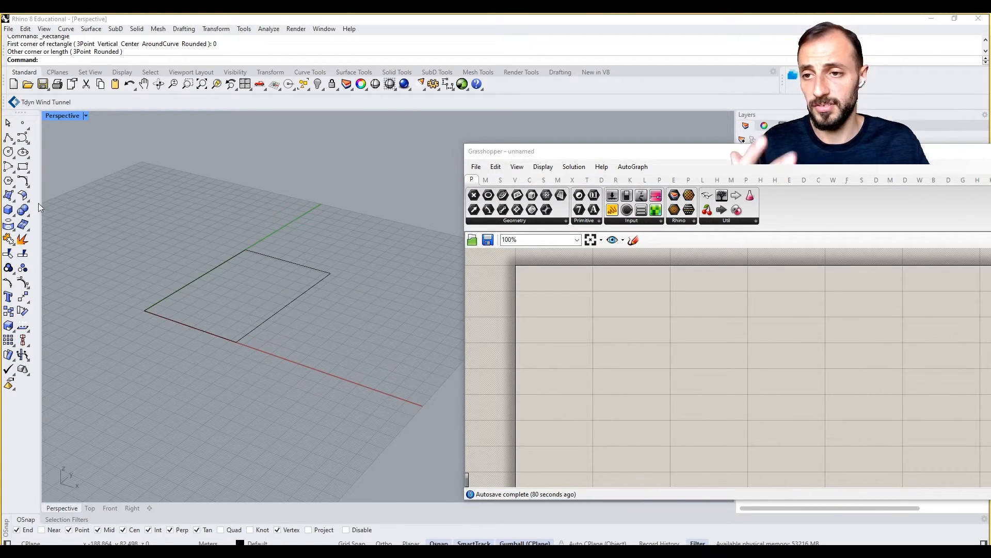
left_click(22, 166)
left_click(349, 359)
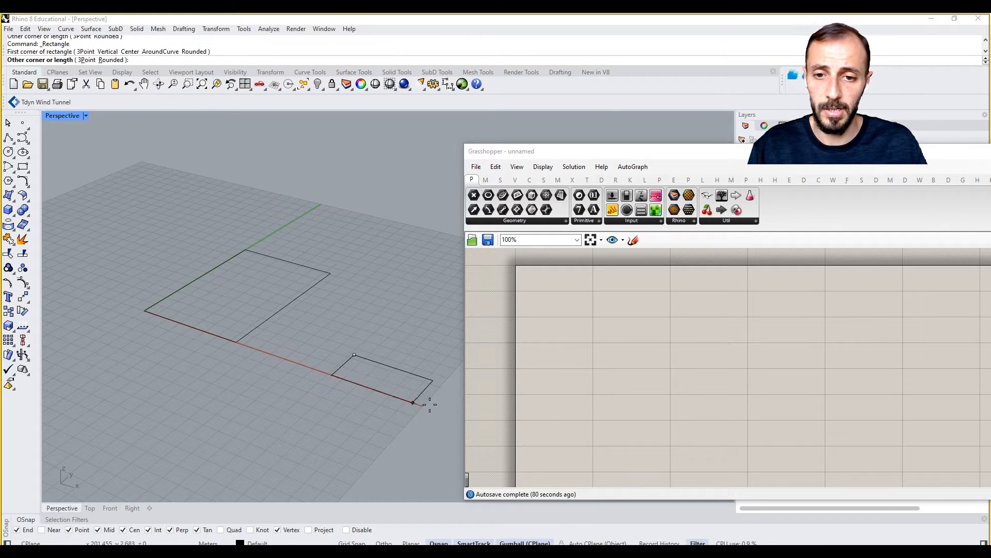
scroll(321, 375, "down", 5)
left_click(390, 405)
right_click_drag(389, 404, 330, 395, "shift")
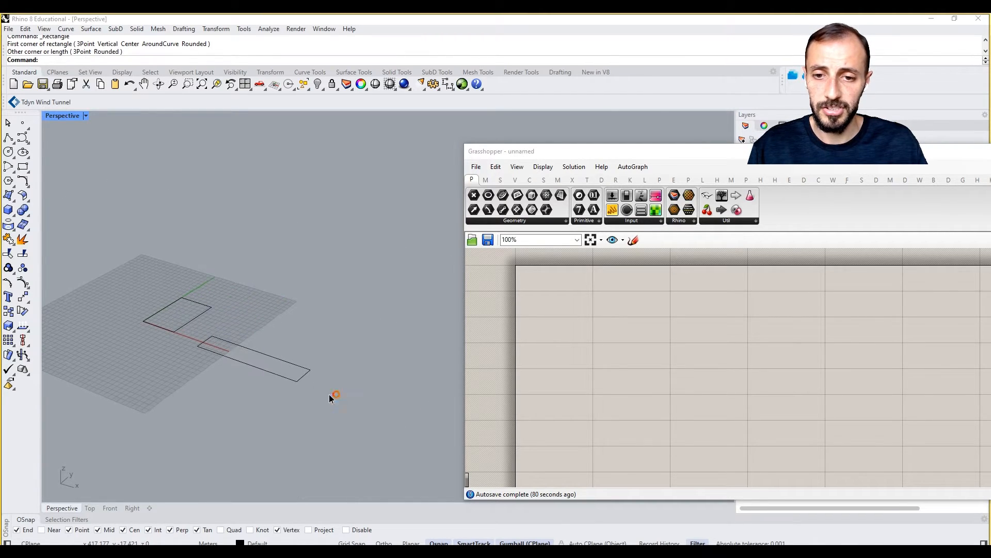
right_click(332, 396)
left_click(340, 409)
left_click(439, 373)
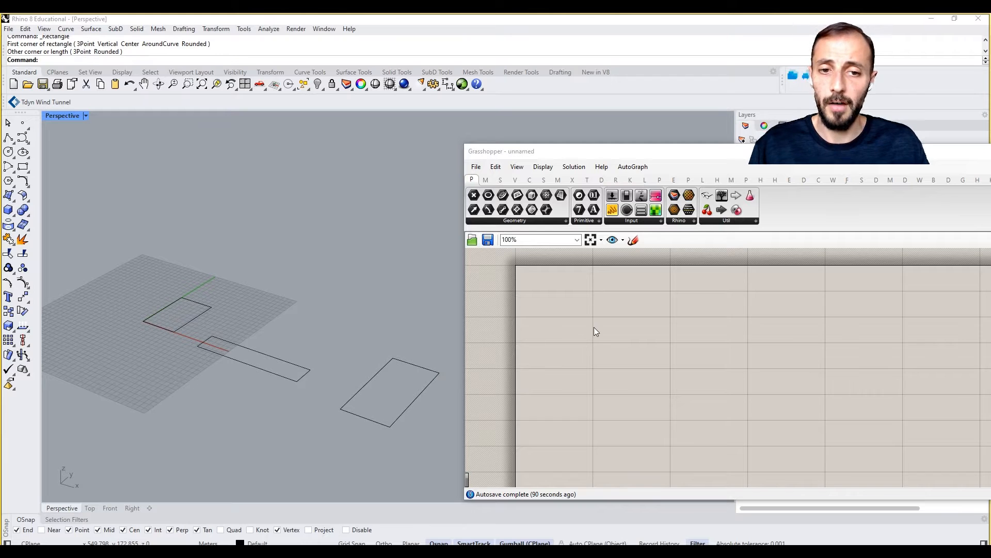
Add a Curve parameter to the Grasshopper canvas and reference all three rectangles in it as multiple curves.
left_click(625, 315)
double_click(625, 315)
type("curve")
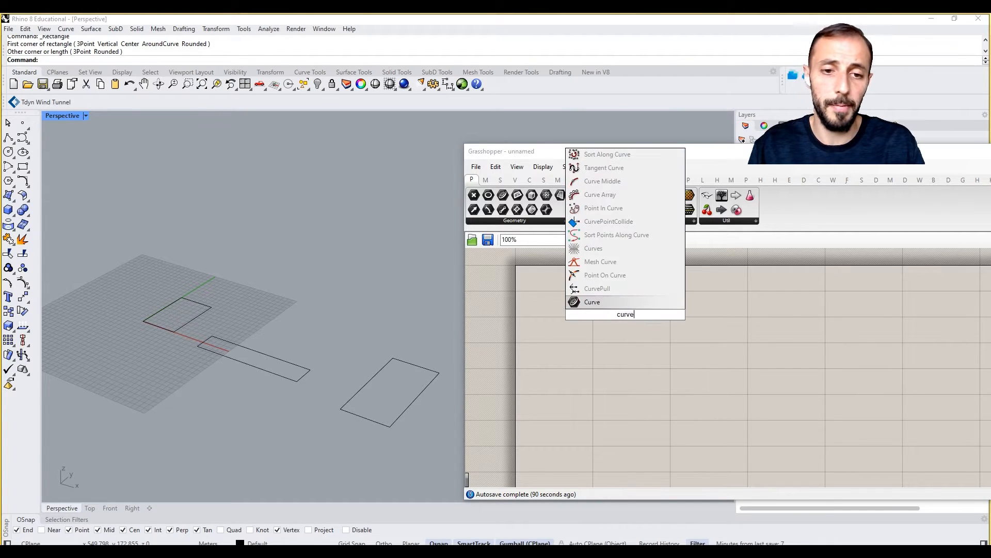
key("Return")
right_click(625, 314)
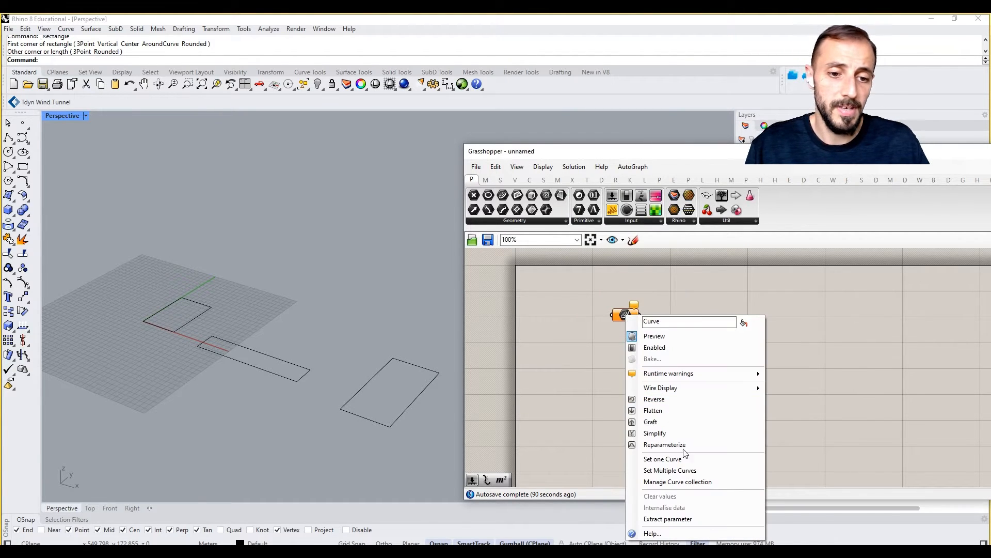
left_click(687, 470)
left_click_drag(432, 227, 108, 419)
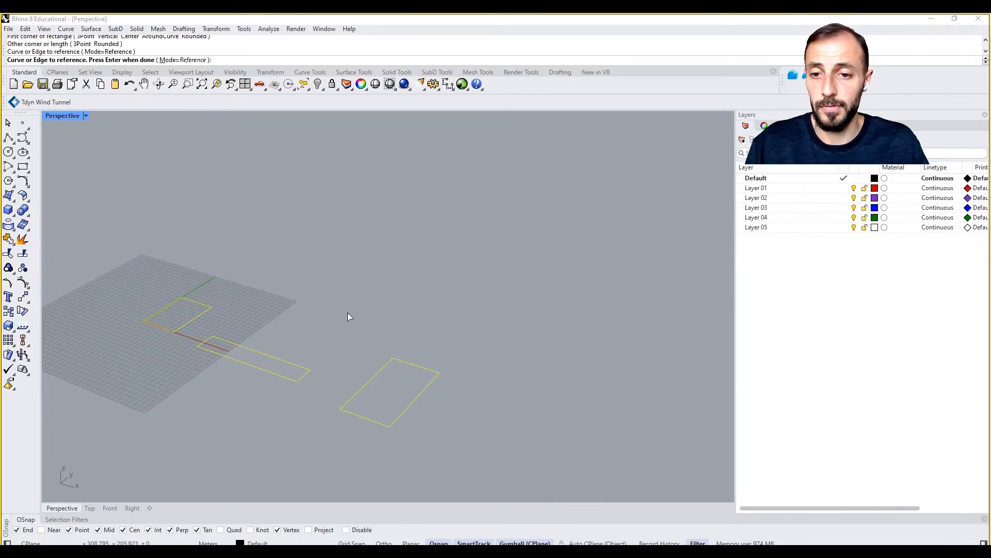
key("Return")
Add an Extrude component and connect the Curve parameter to its Base input.
double_click(681, 369)
type("extru")
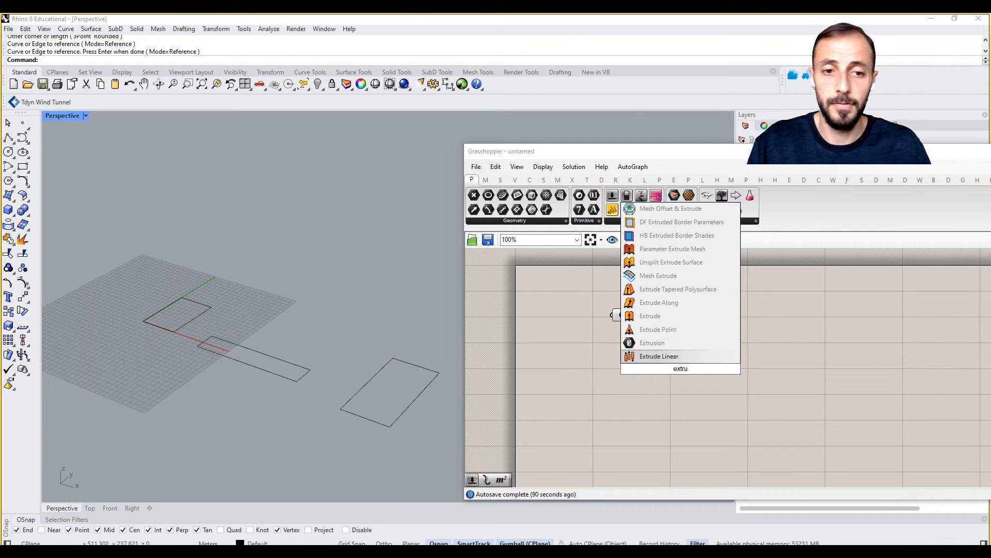
left_click(650, 316)
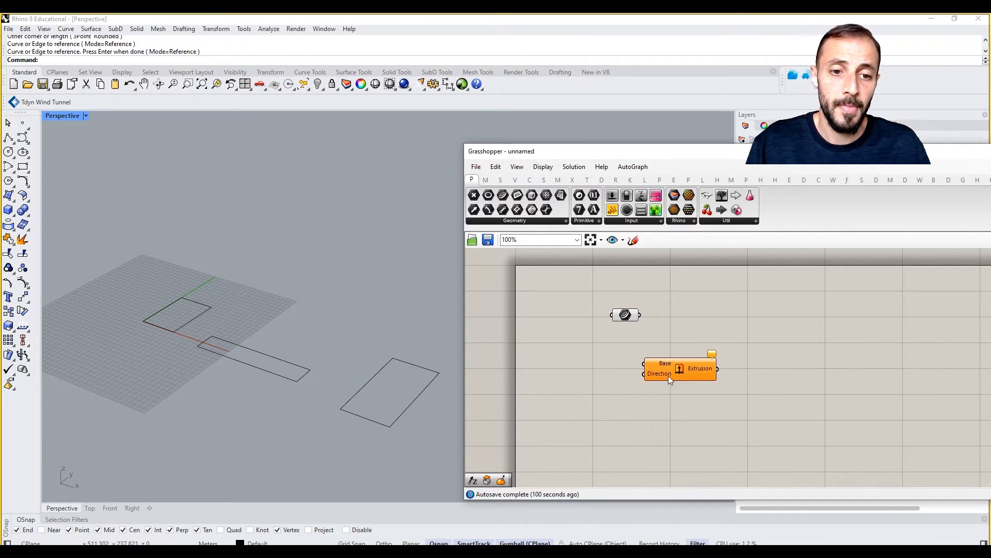
left_click_drag(654, 323, 668, 328)
Feed a 20.5 number slider through a Unit Z vector into the extrusion's Direction input and raise the slider to 36.5.
double_click(599, 371)
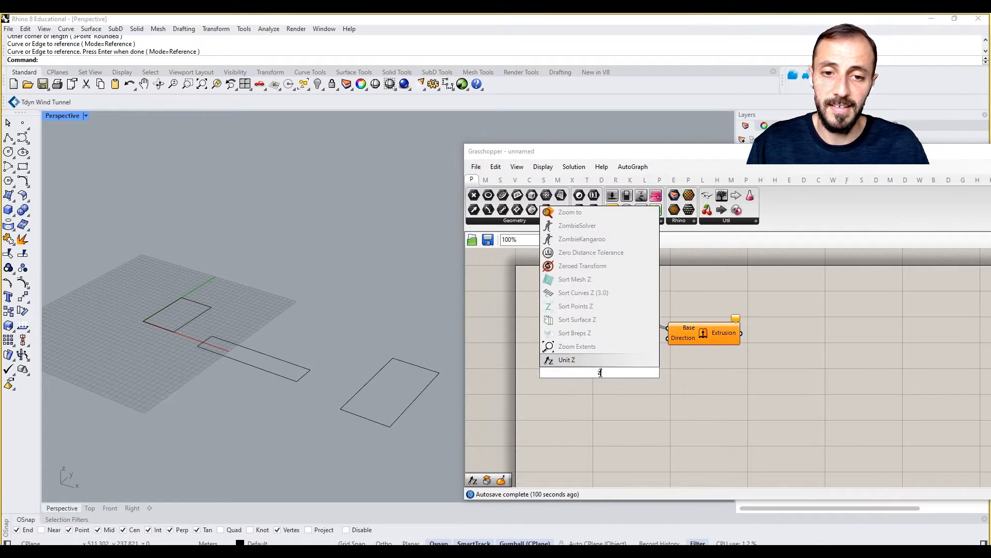
type("unit z")
key("Return")
double_click(575, 411)
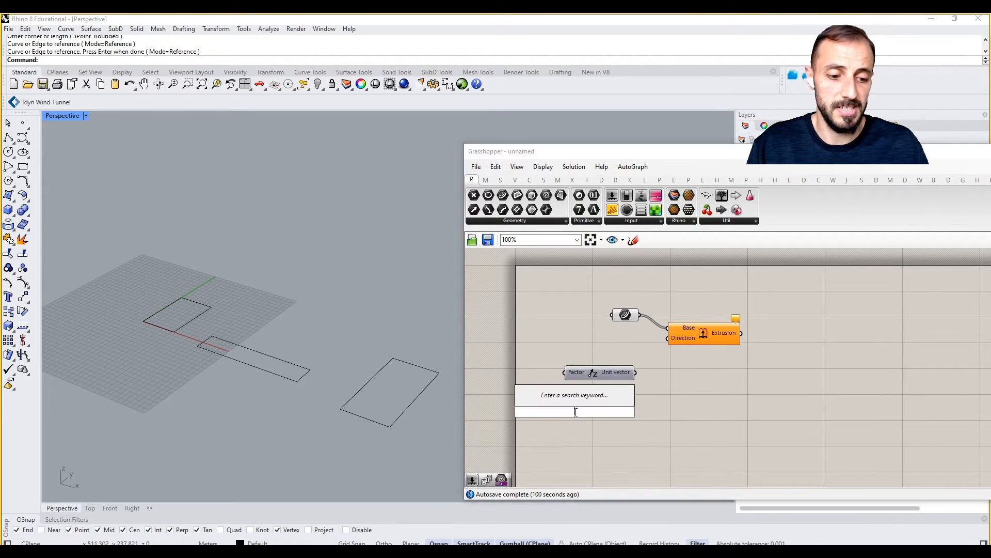
type("20.5")
key("Return")
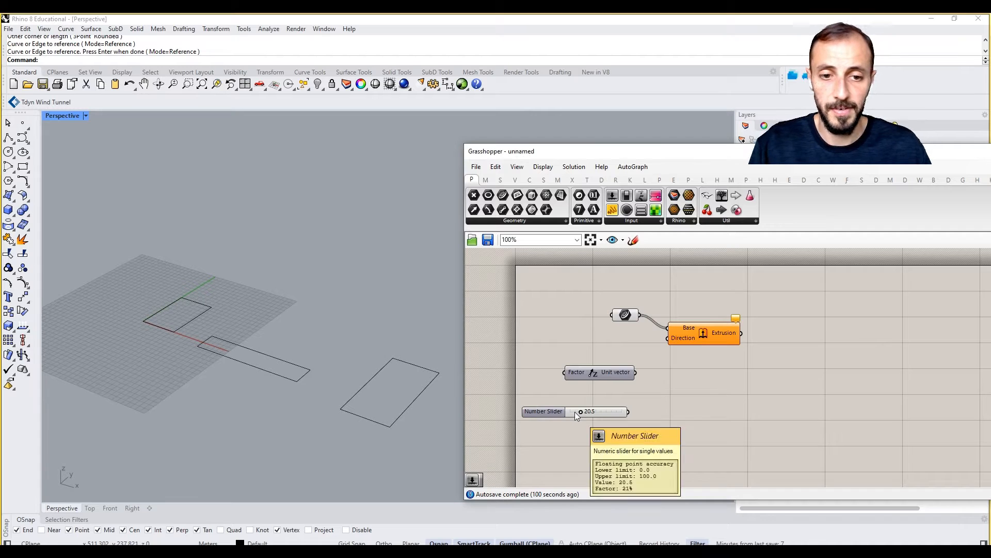
left_click_drag(629, 412, 564, 372)
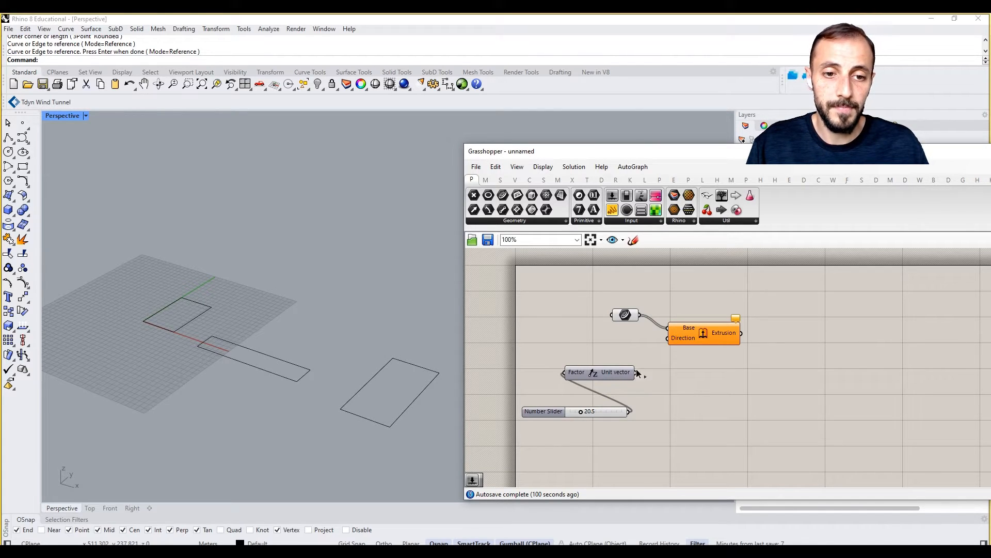
left_click_drag(637, 372, 668, 339)
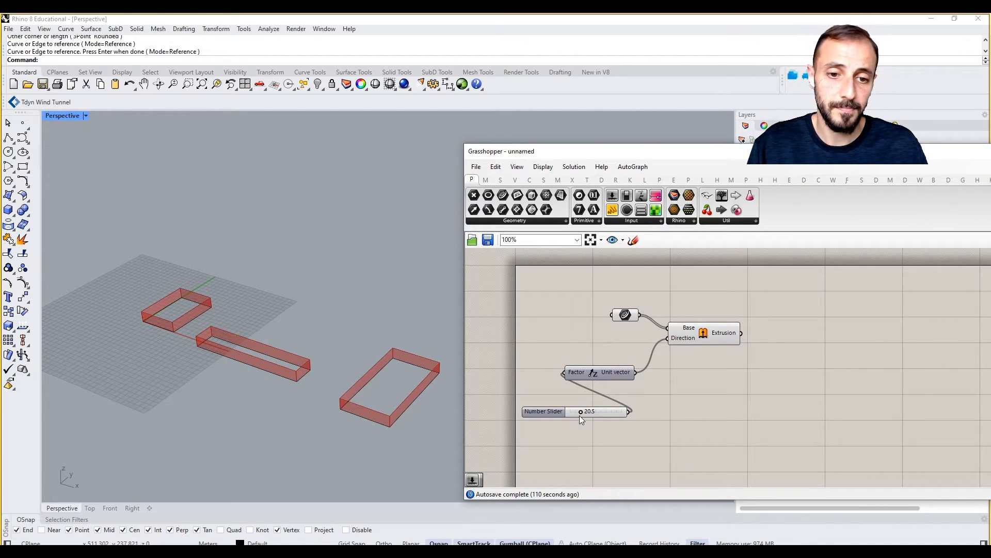
left_click_drag(580, 413, 589, 413)
Add a Cap Holes component after the extrusion and feed the Extrusion output into its Brep input.
double_click(760, 334)
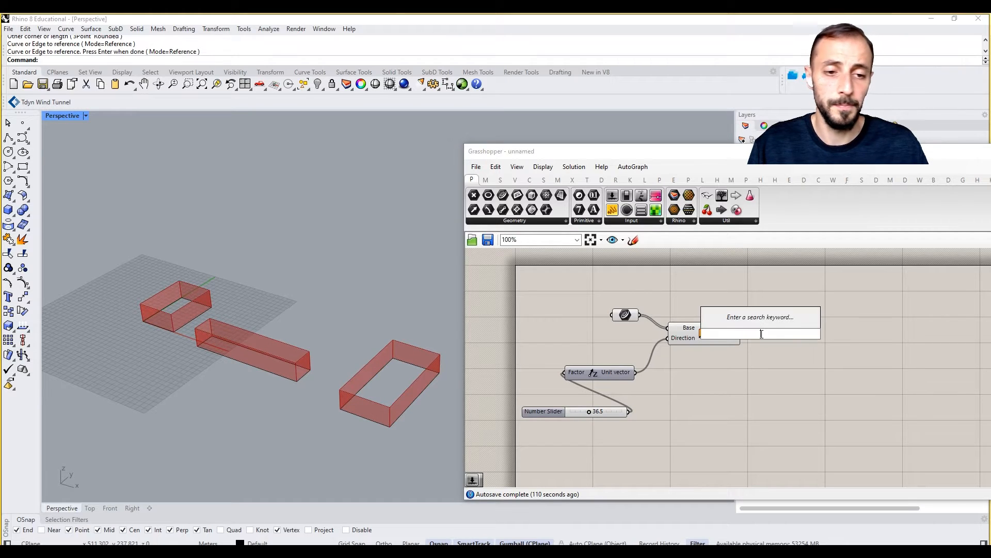
type("cap")
key("Return")
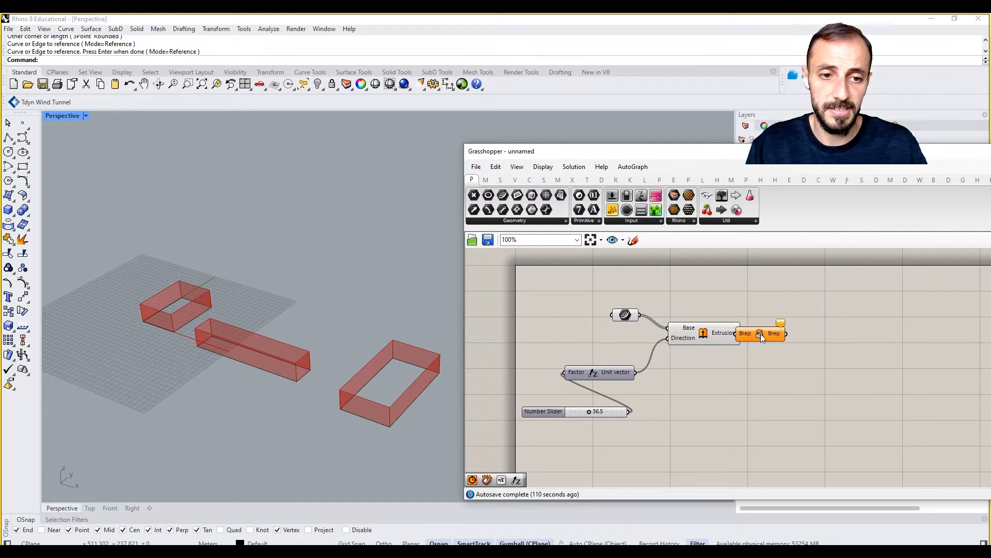
mouse_move(760, 333)
left_mouse_down()
mouse_move(777, 336)
mouse_move(751, 335)
left_mouse_up()
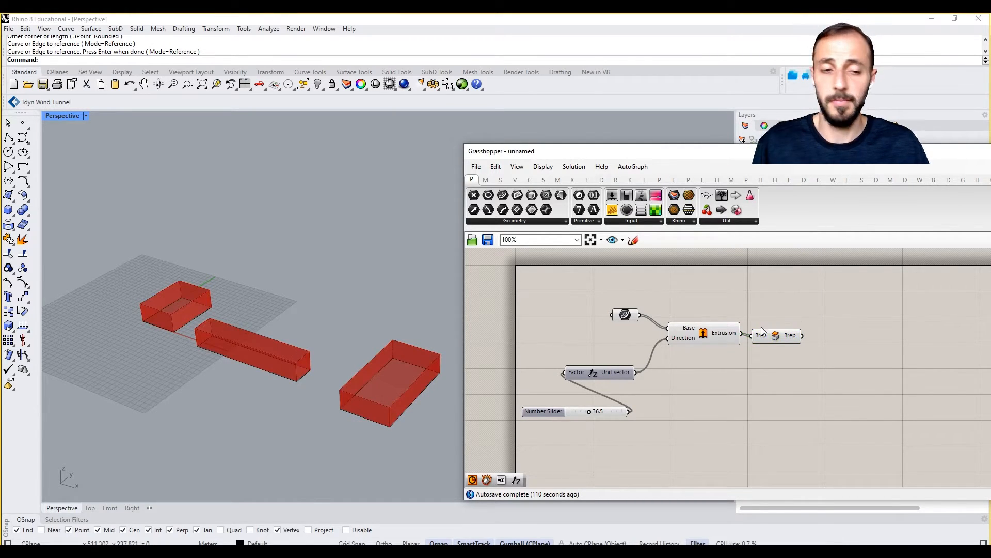
left_click(770, 340)
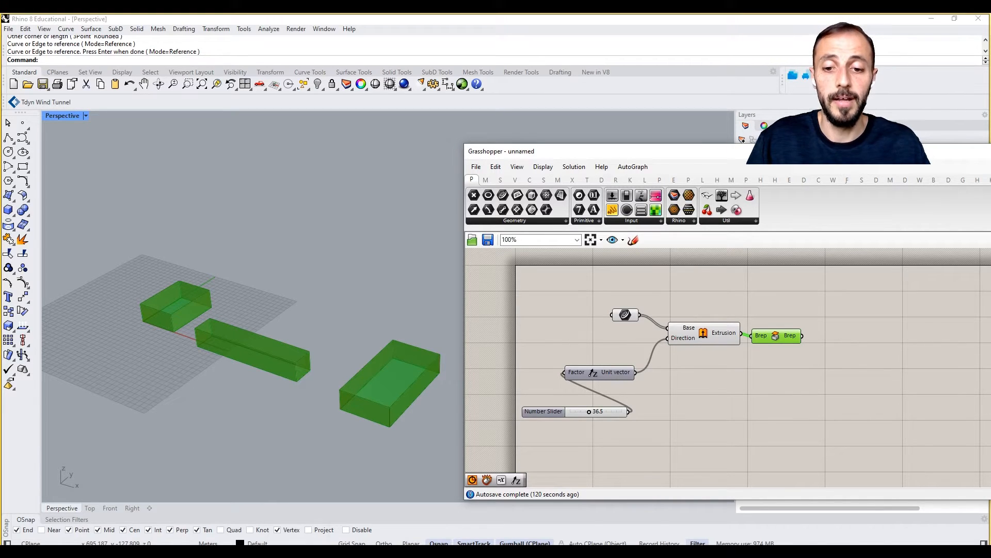
mouse_move(390, 551)
left_click(397, 520)
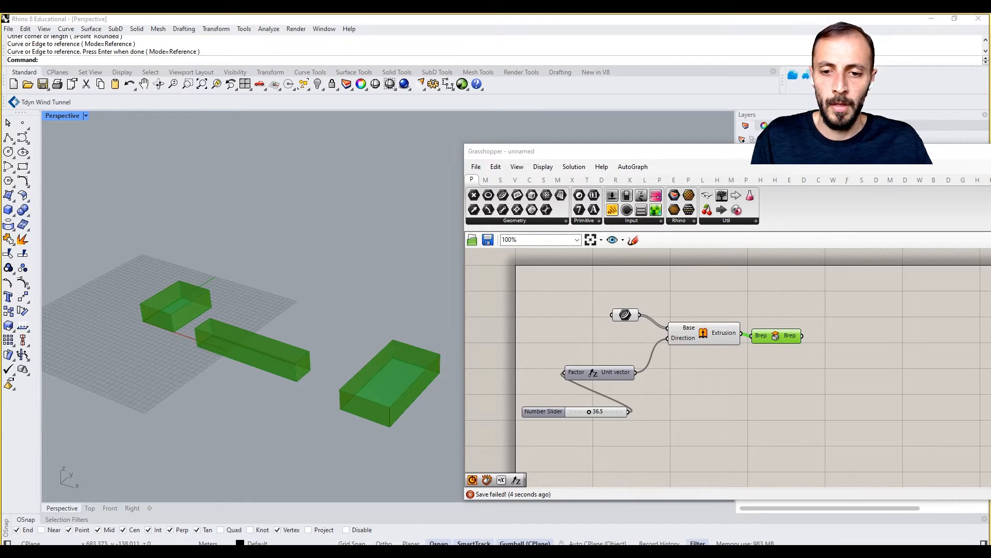
left_click(742, 383)
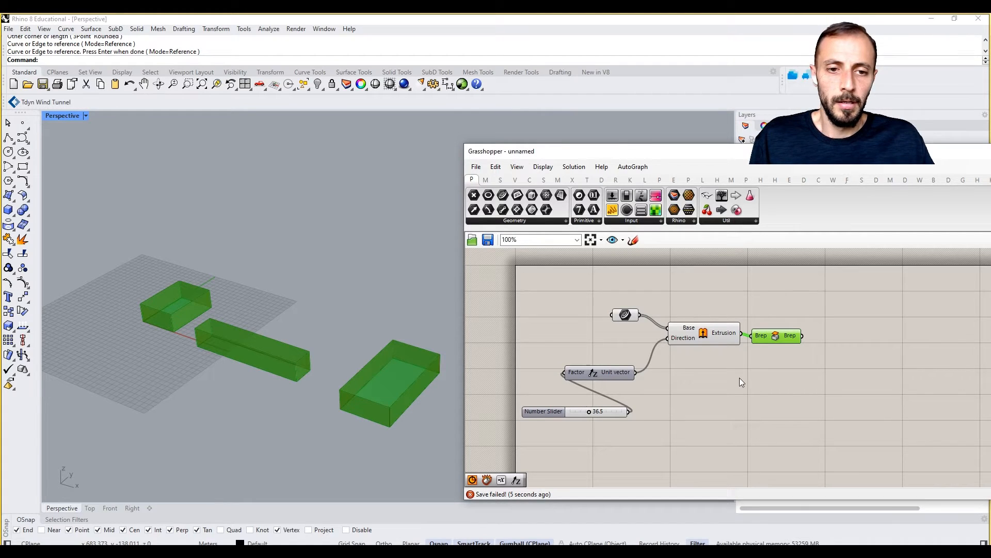
left_click(634, 343)
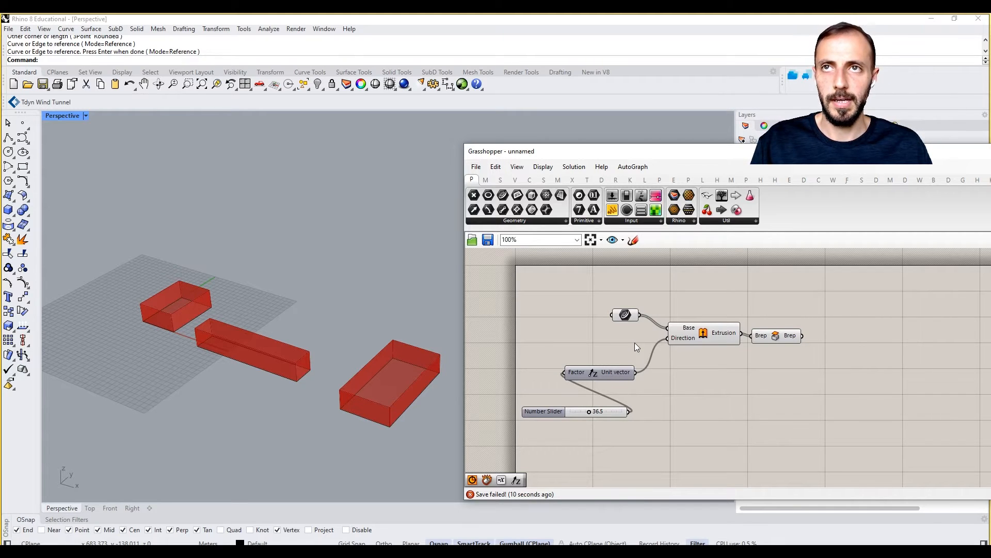
Place a Get Geometry component near the Curve parameter and a Get Number component below the number slider.
right_click_drag(634, 342, 659, 345)
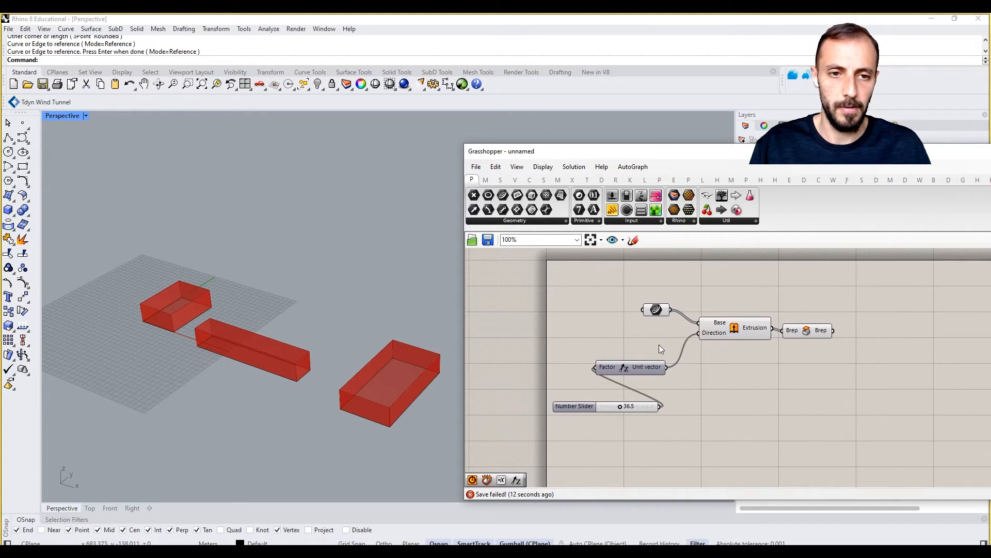
left_click(724, 221)
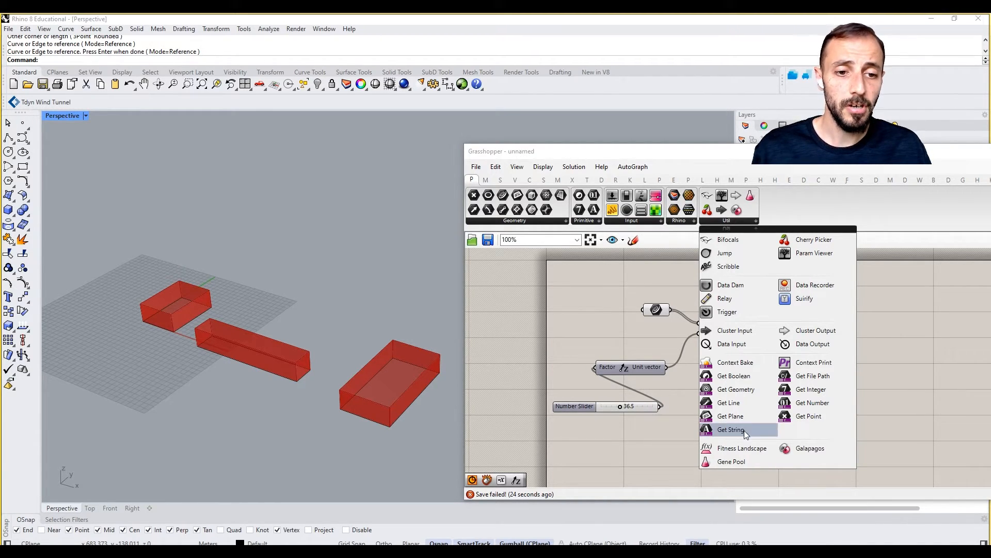
left_click(741, 392)
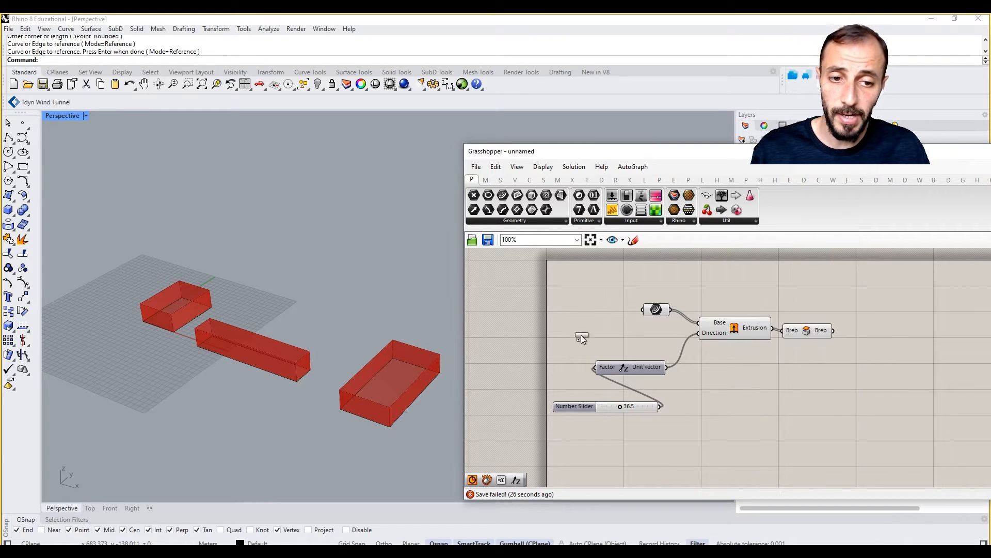
left_click(551, 292)
left_click(715, 223)
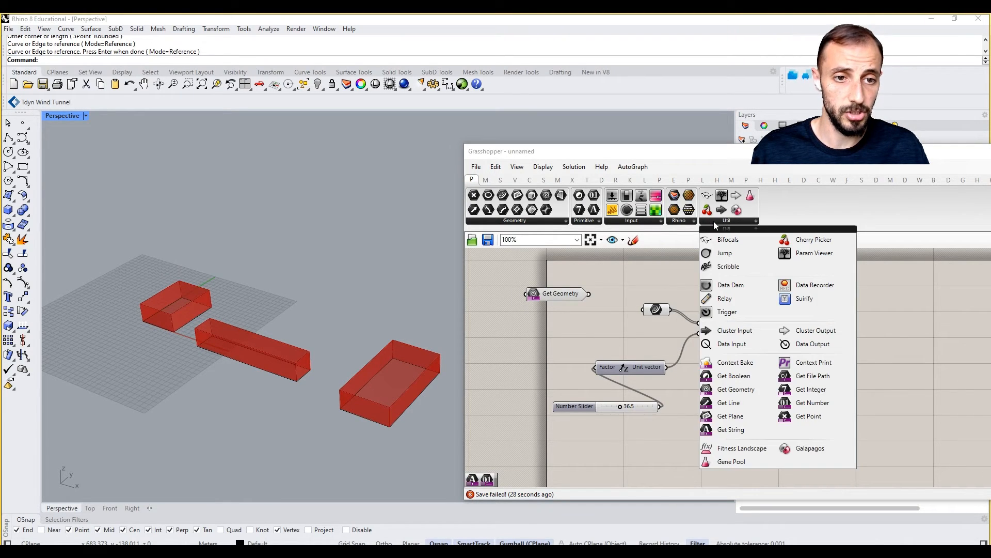
left_click(806, 401)
left_click(642, 450)
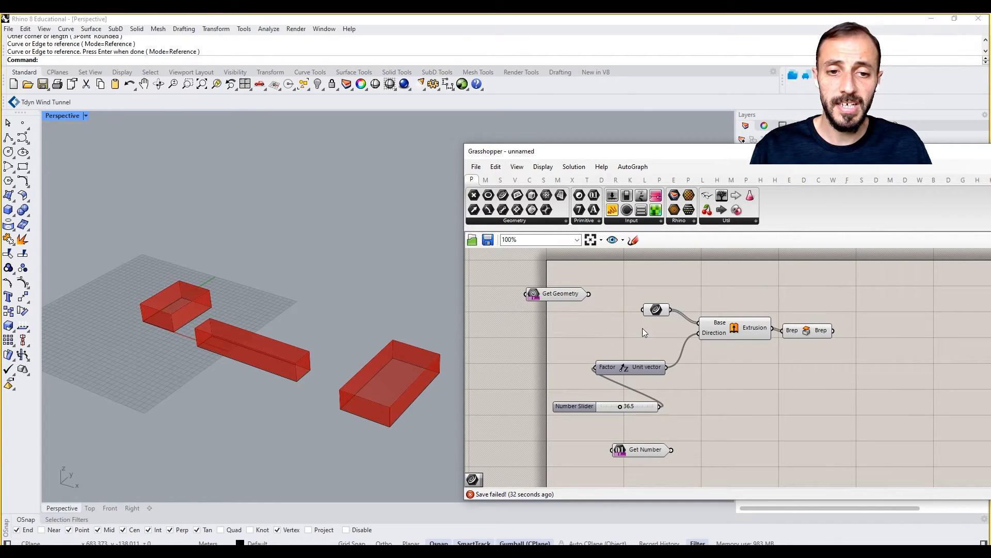
Delete the Curve parameter and the number slider, and connect Get Geometry to the extrusion's Base input.
left_click(657, 310)
key("Delete")
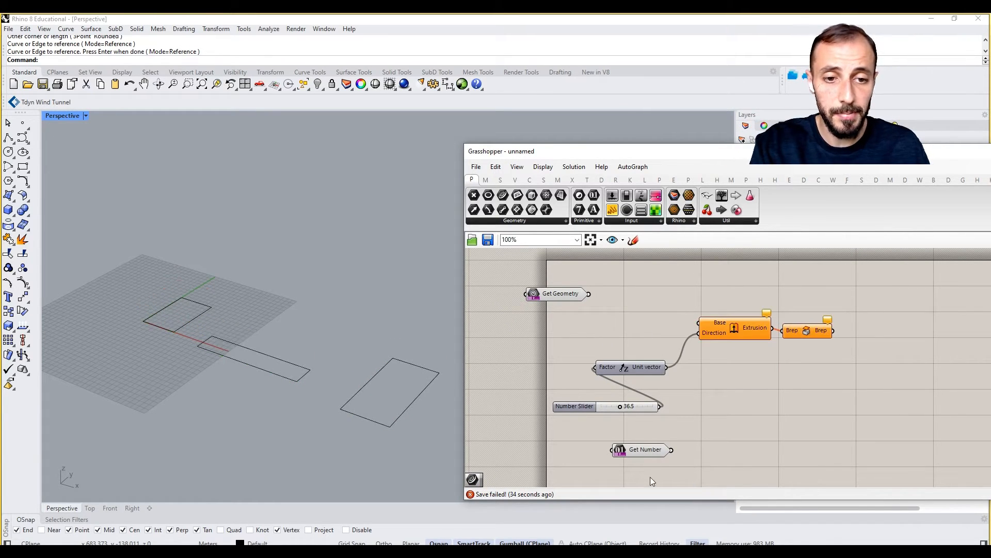
left_click(574, 406)
key("Delete")
left_click_drag(588, 294, 700, 322)
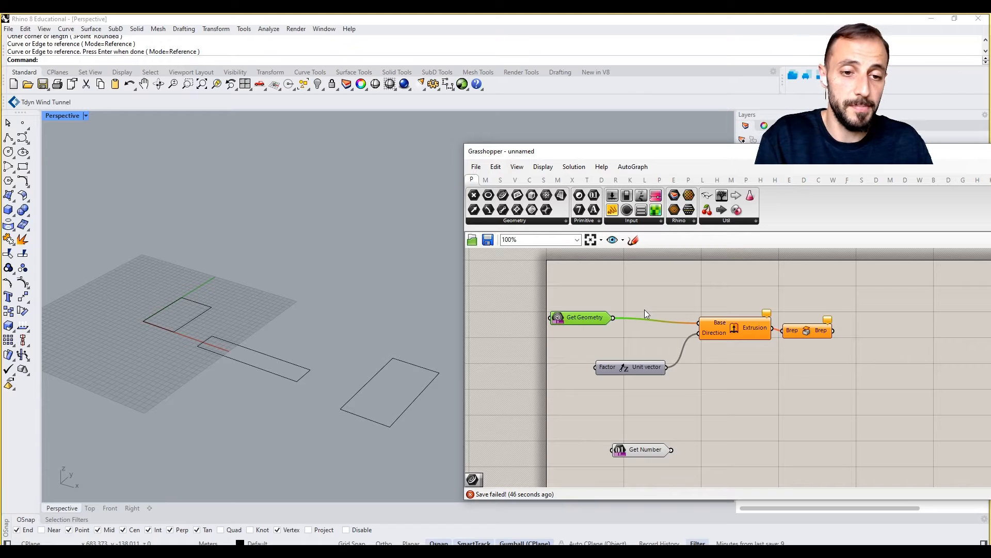
Set the Get Geometry component's upper limit on input items (At most) to 100.
scroll(567, 319, "up", 2)
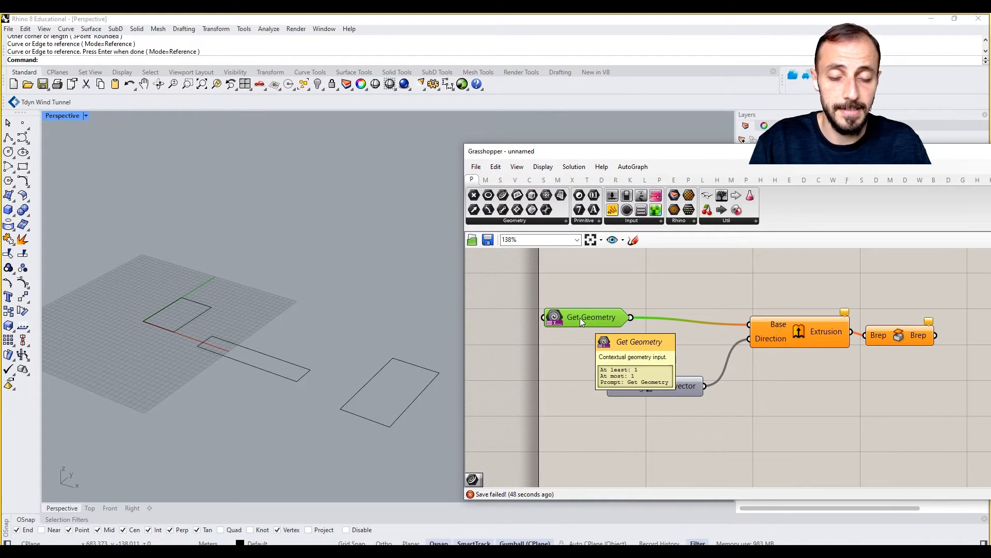
right_click(581, 318)
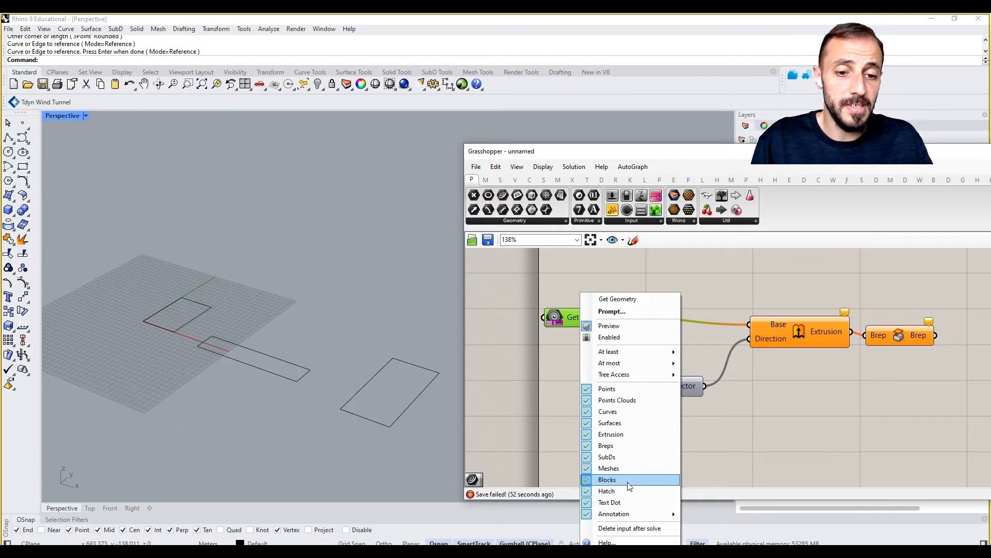
mouse_move(624, 515)
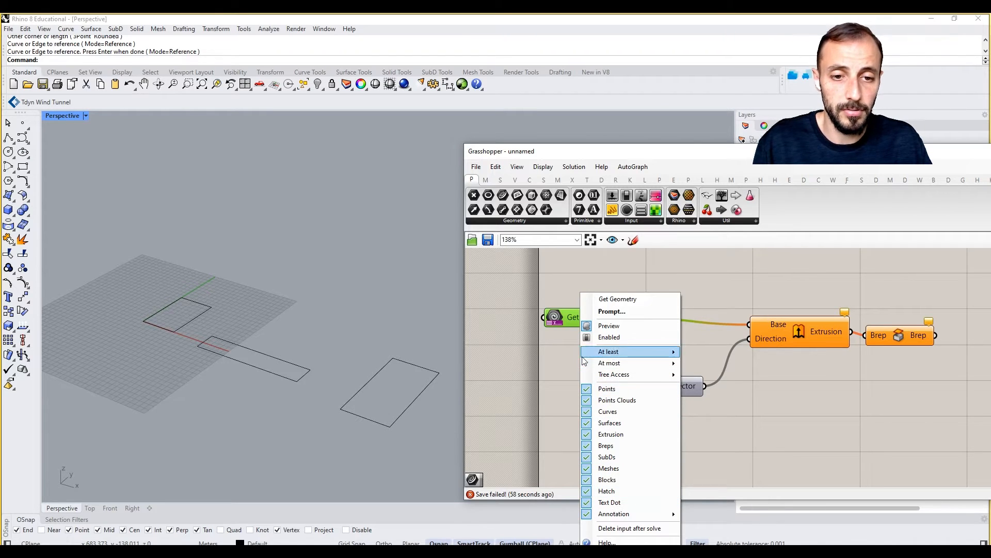
mouse_move(603, 352)
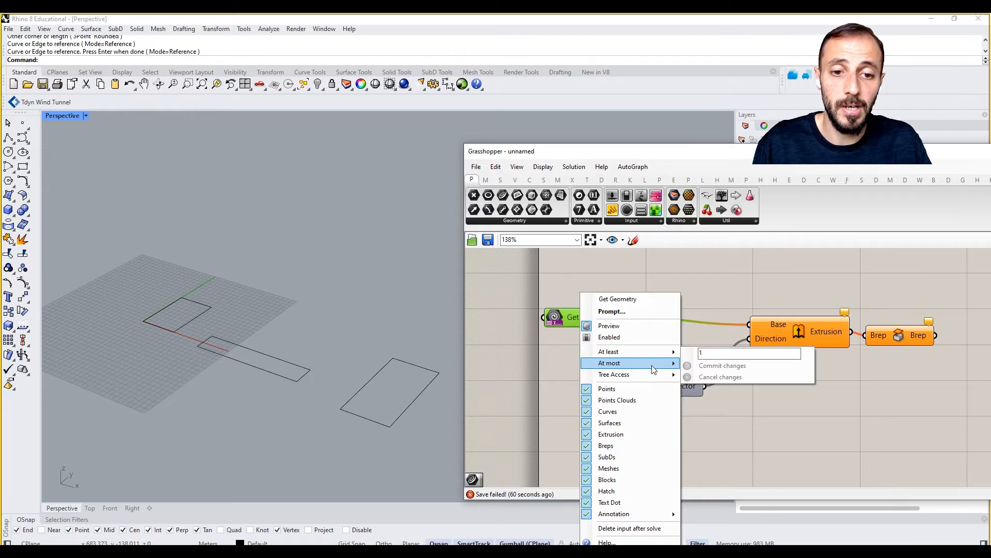
mouse_move(653, 370)
left_click(726, 365)
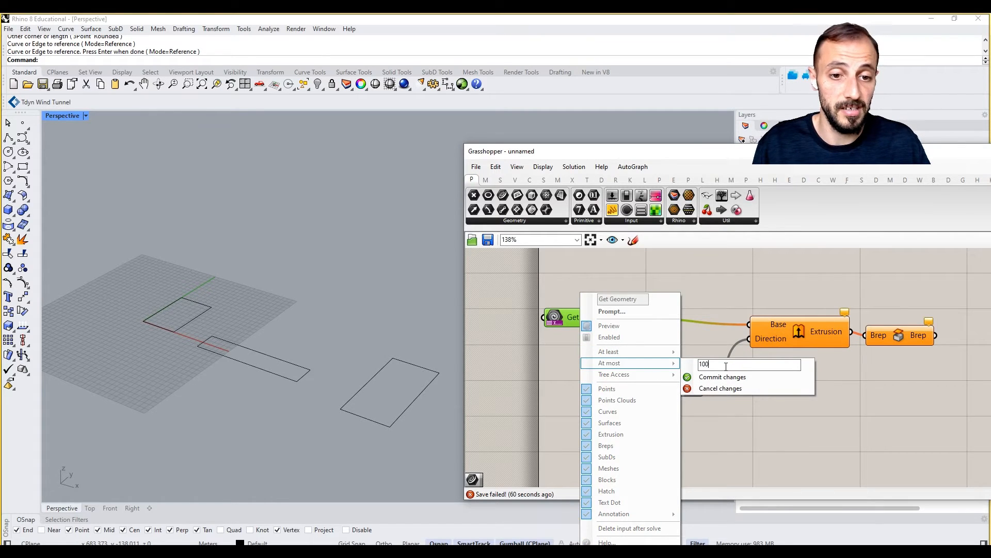
type("100")
left_click(701, 376)
Set the Get Geometry component's prompt message to "Select Curve(s) to be extruded".
right_click(587, 320)
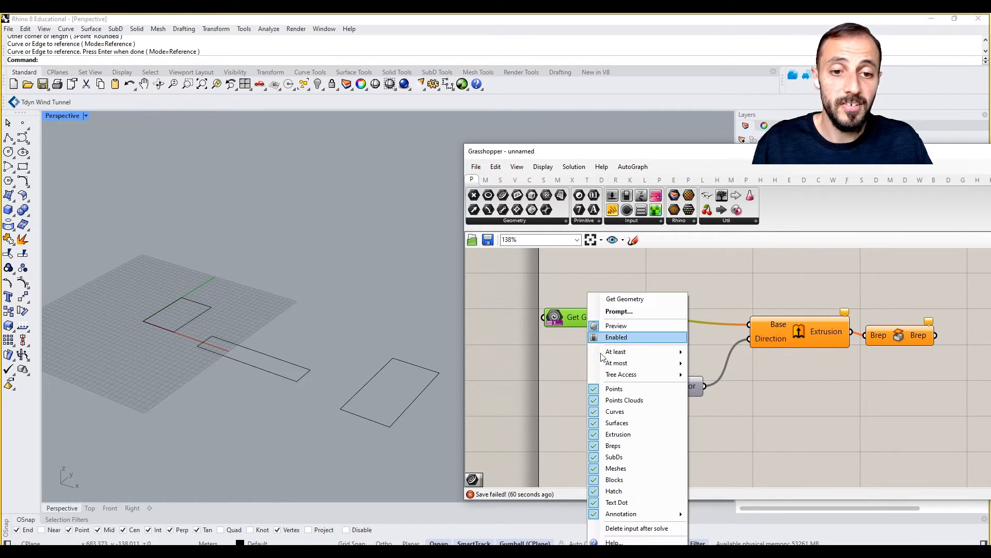
mouse_move(615, 380)
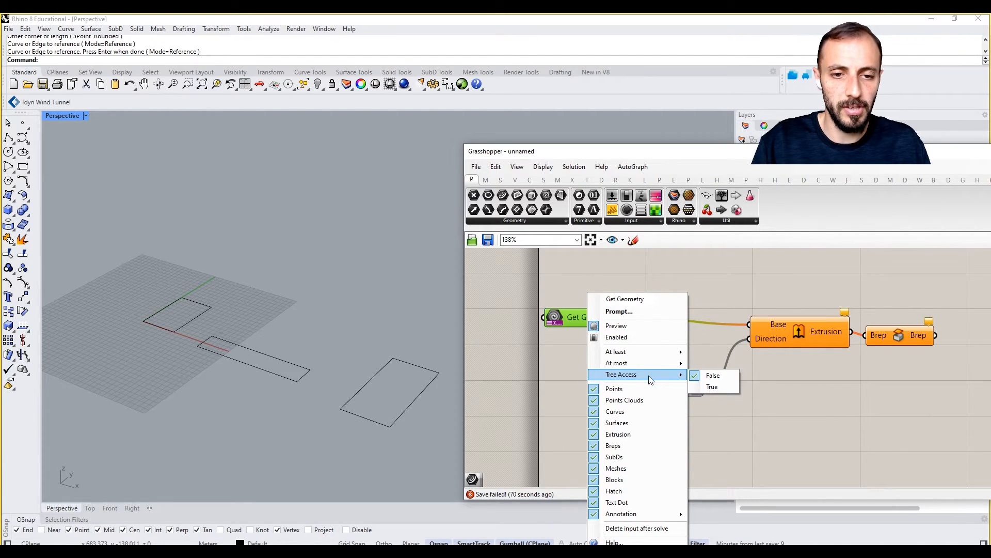
left_click(620, 312)
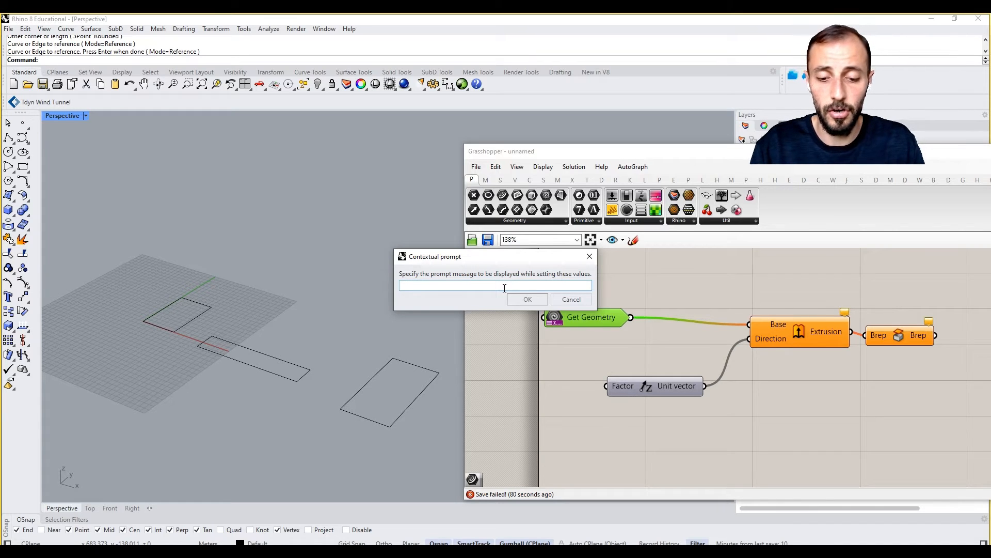
type("Se")
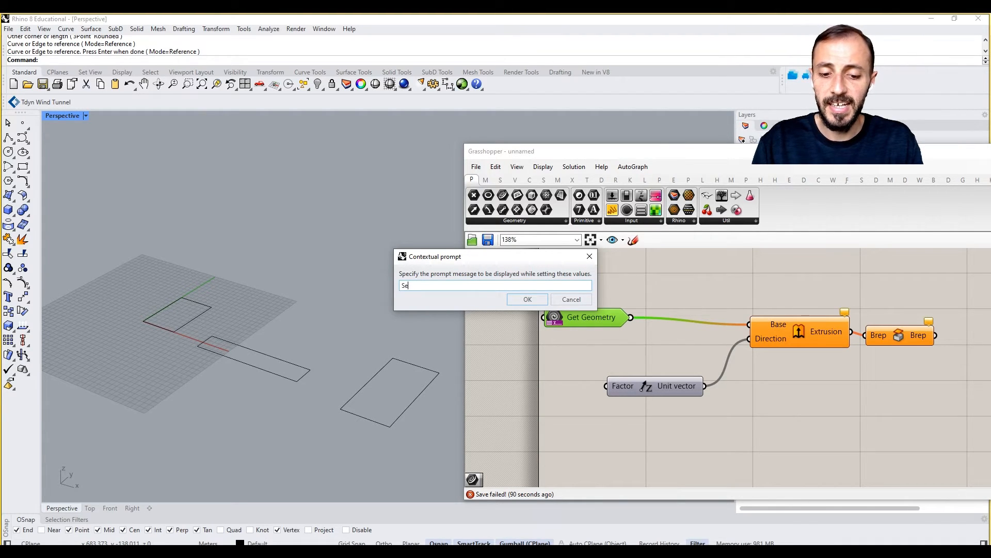
type("lect Curve(s")
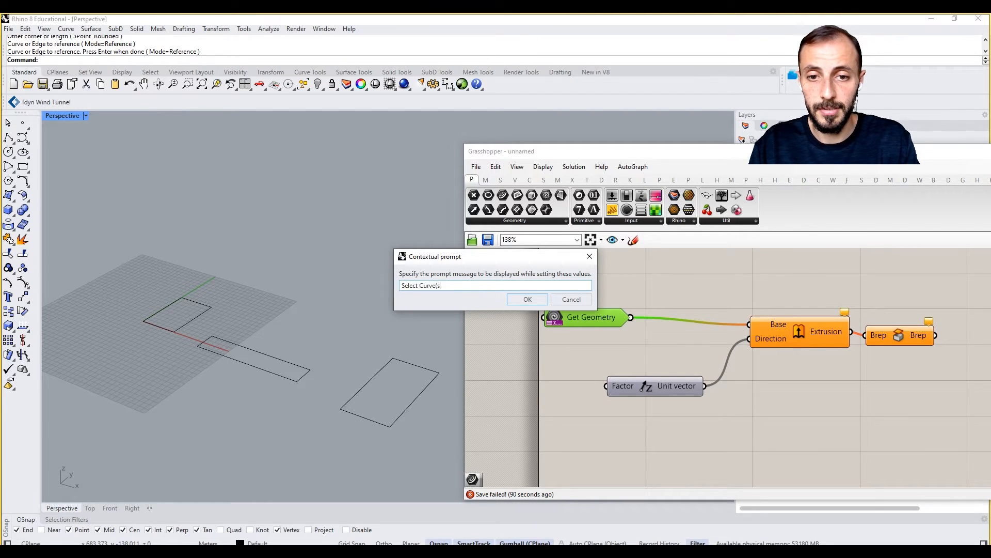
type(") to be extruded")
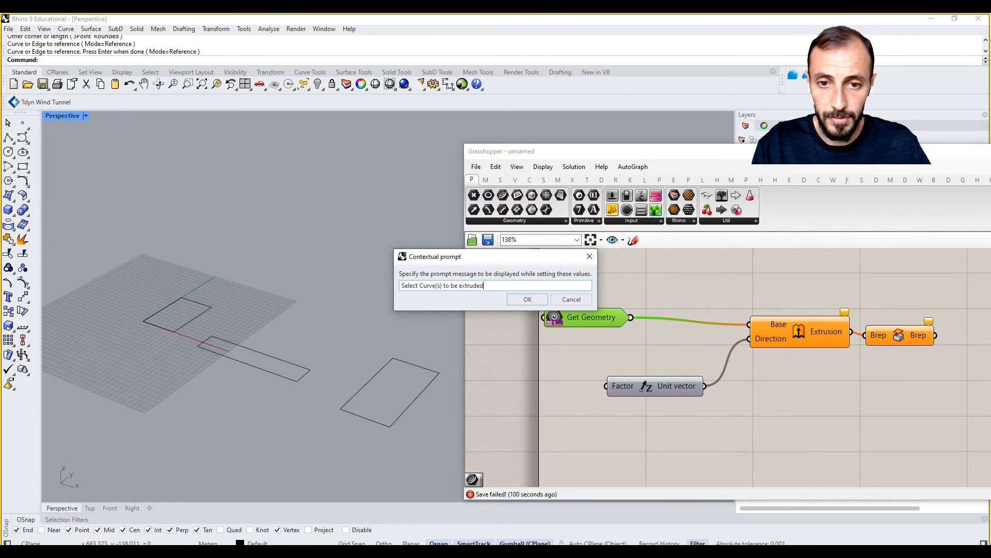
left_click(529, 299)
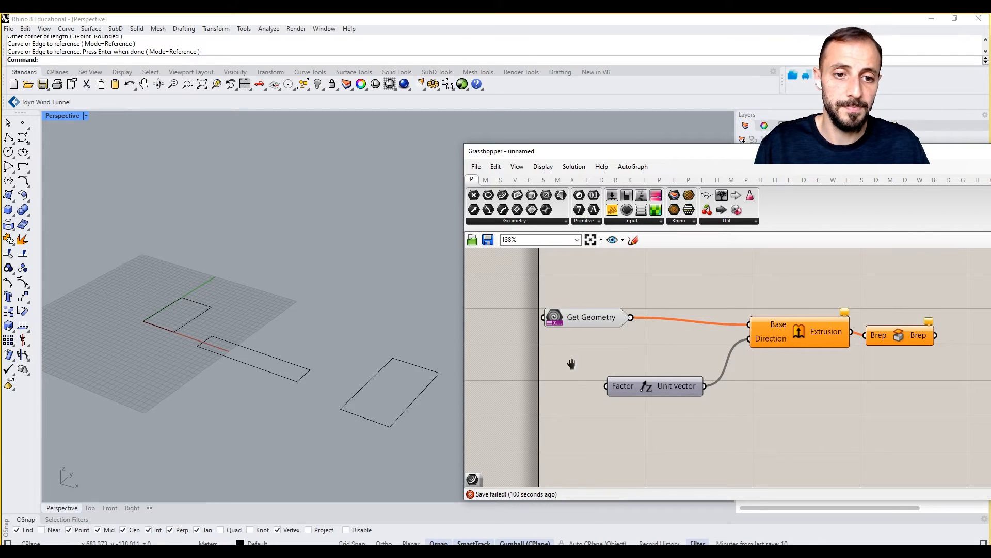
Move Get Number below and to the left of the Unit Z component and set its At most limit to 10.
right_click_drag(571, 363, 577, 340)
left_click_drag(676, 478, 550, 418)
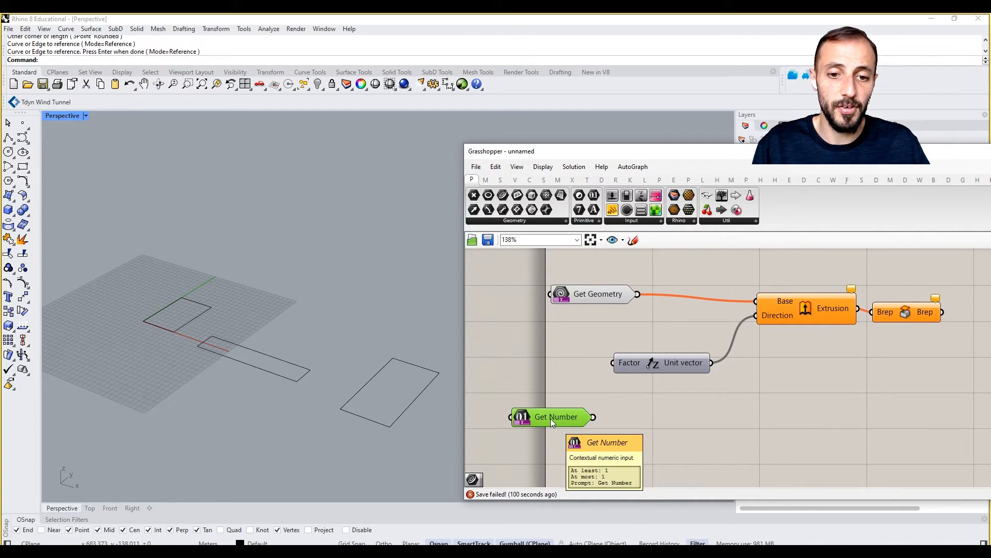
right_click(547, 418)
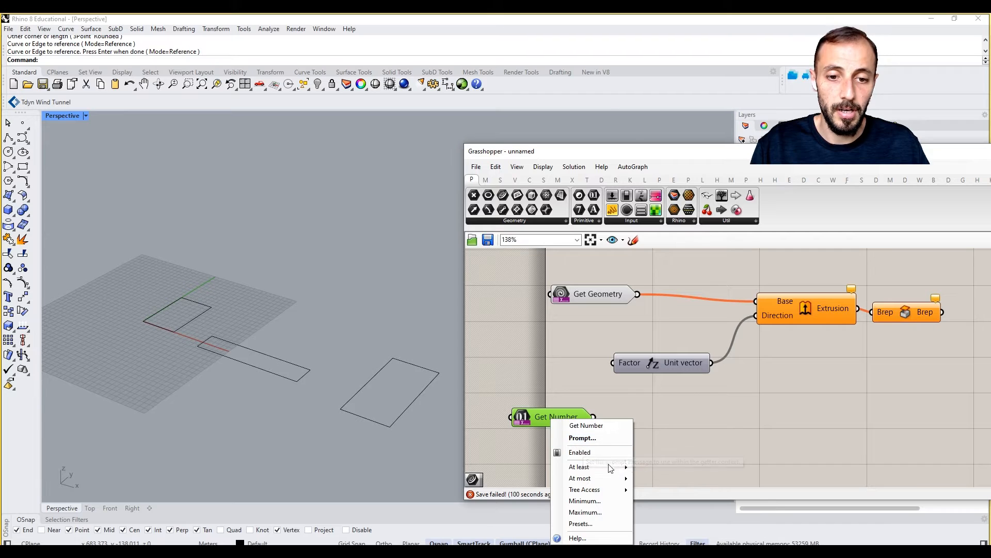
mouse_move(606, 472)
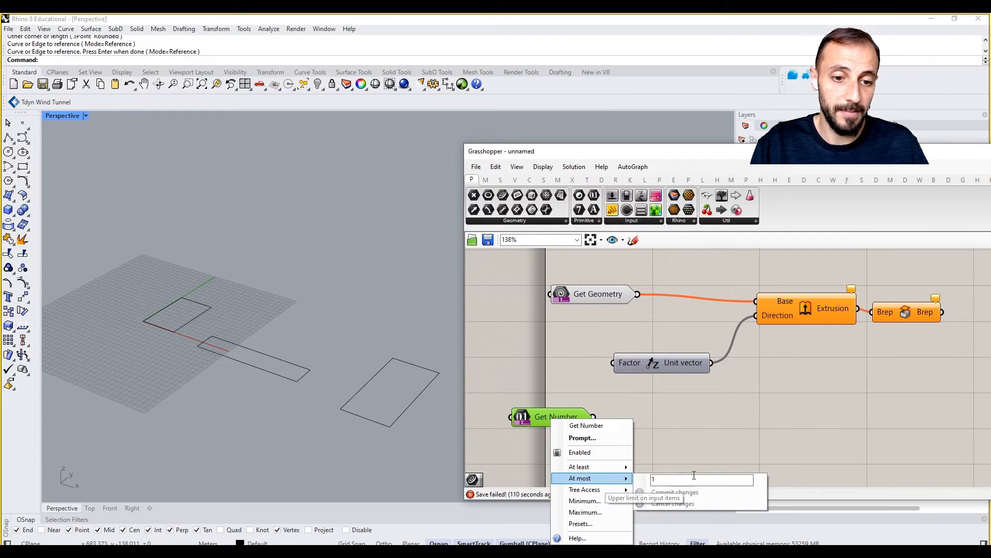
left_click(680, 480)
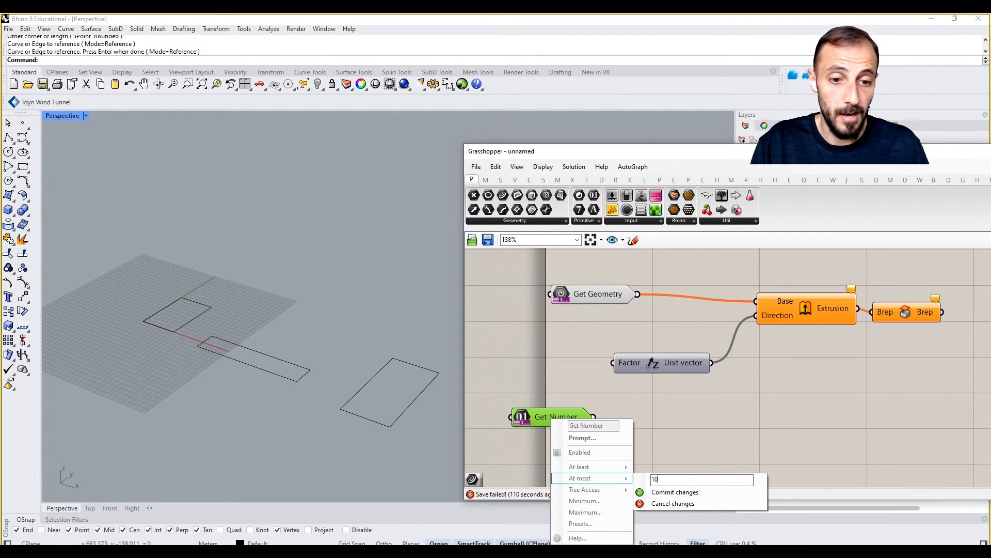
left_click(652, 495)
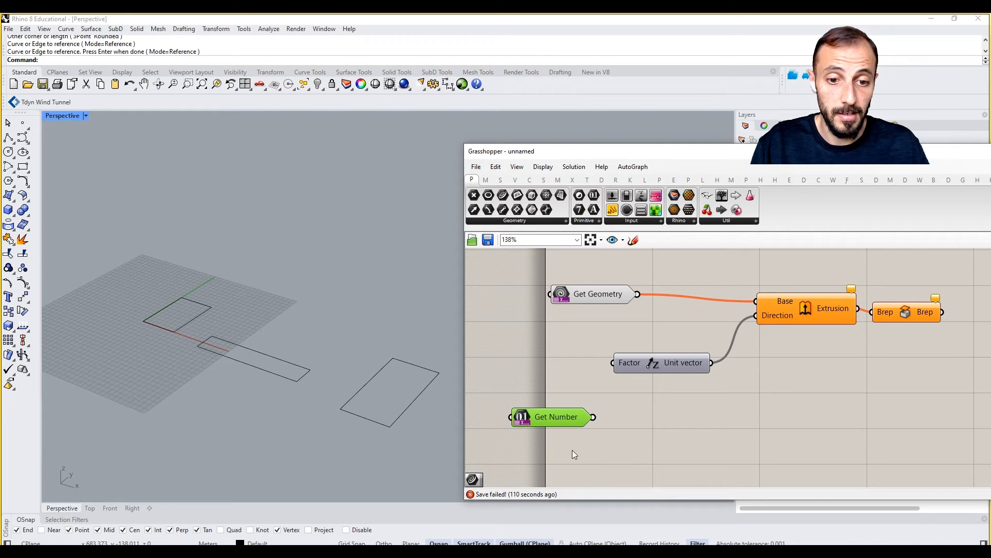
right_click(554, 417)
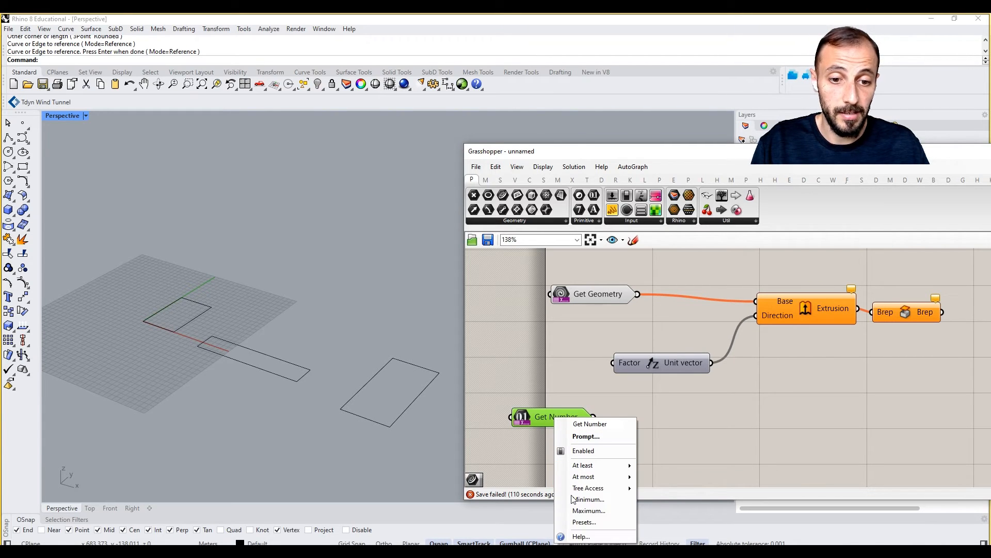
left_click(581, 522)
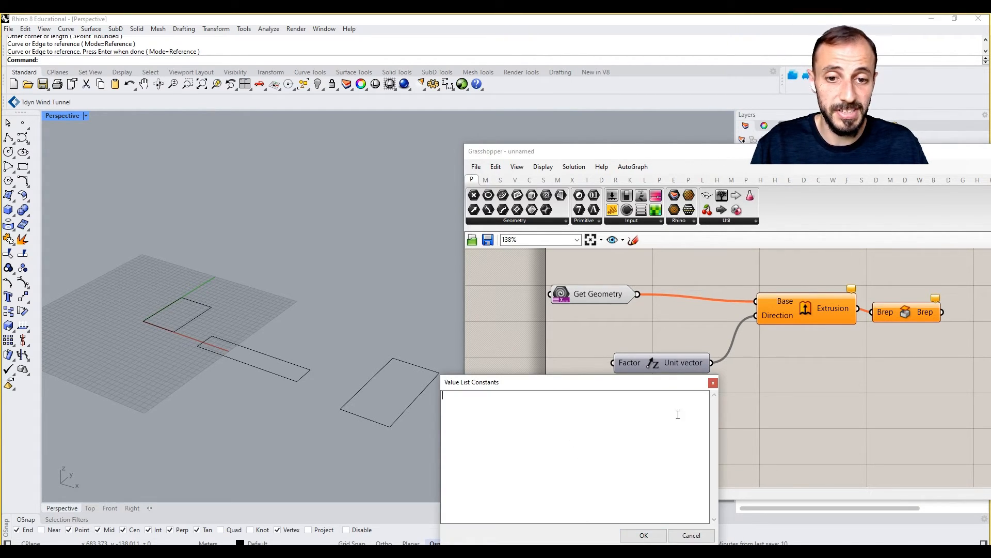
left_click(713, 384)
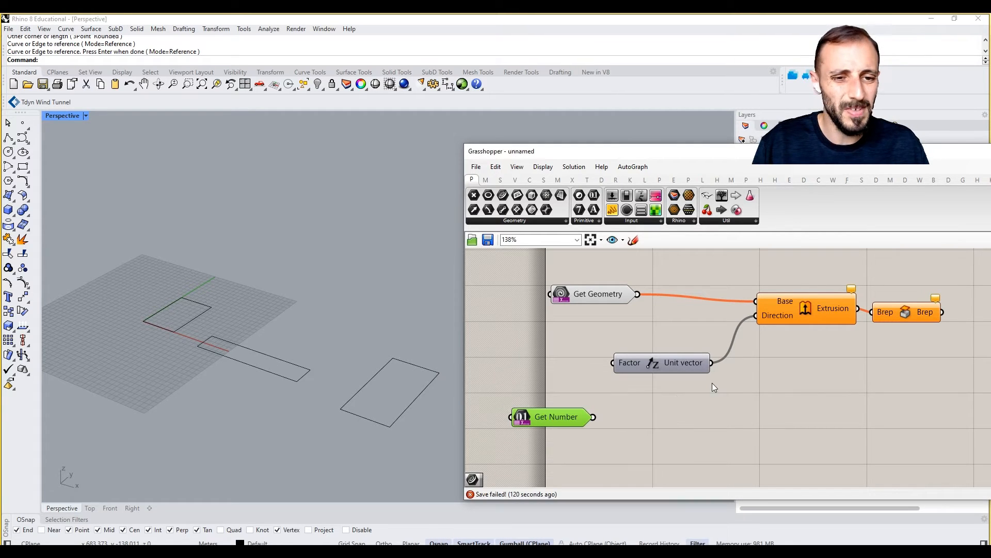
Set the Get Number prompt message to "Extrusion length in Z" and connect its output to the Unit Z component's Factor input.
right_click(550, 407)
right_click(545, 415)
left_click(572, 432)
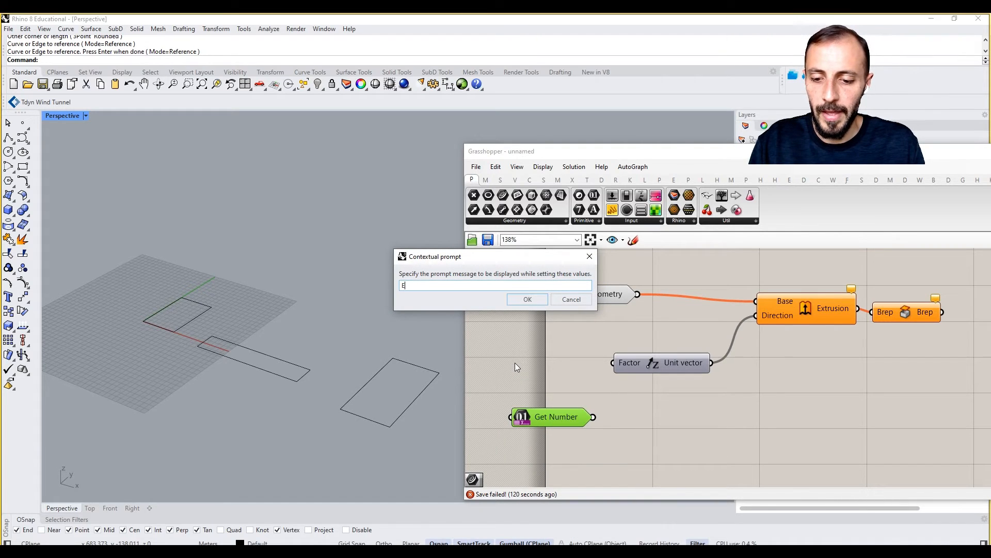
type("Extrusion length in ")
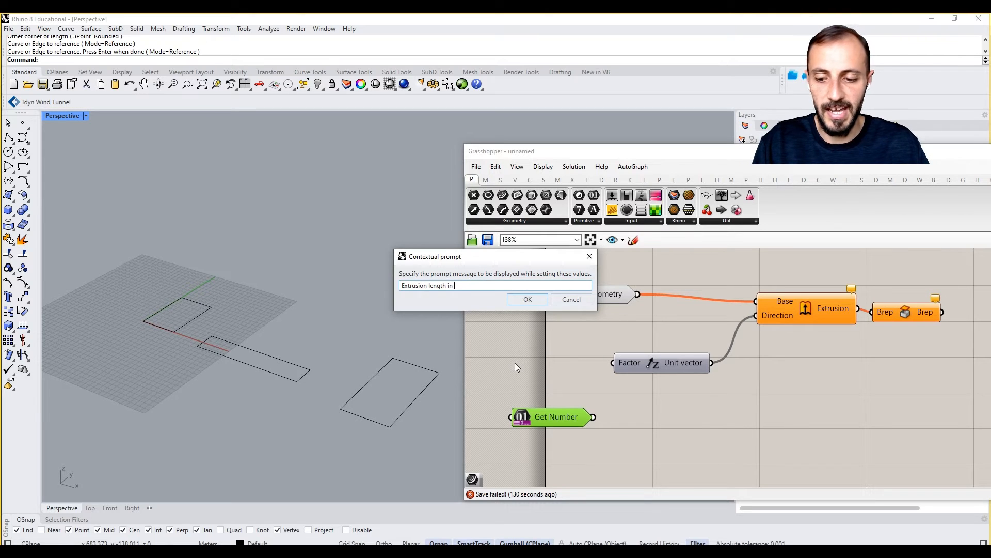
type("z")
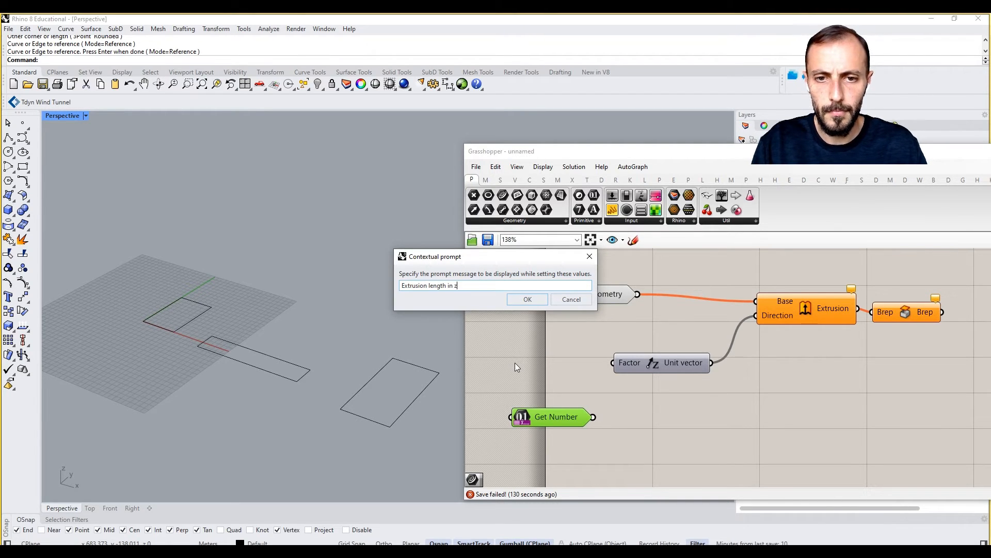
type("Z")
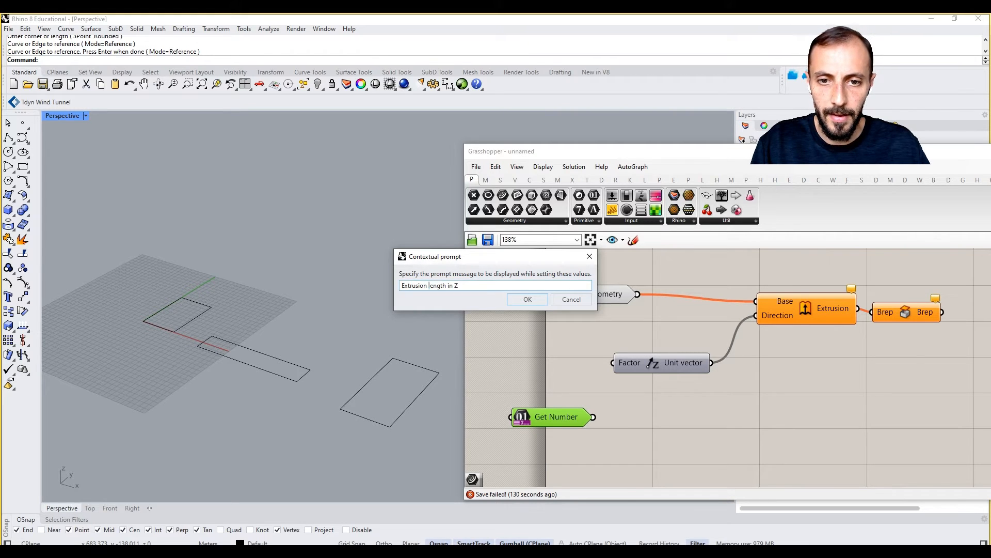
left_click(524, 298)
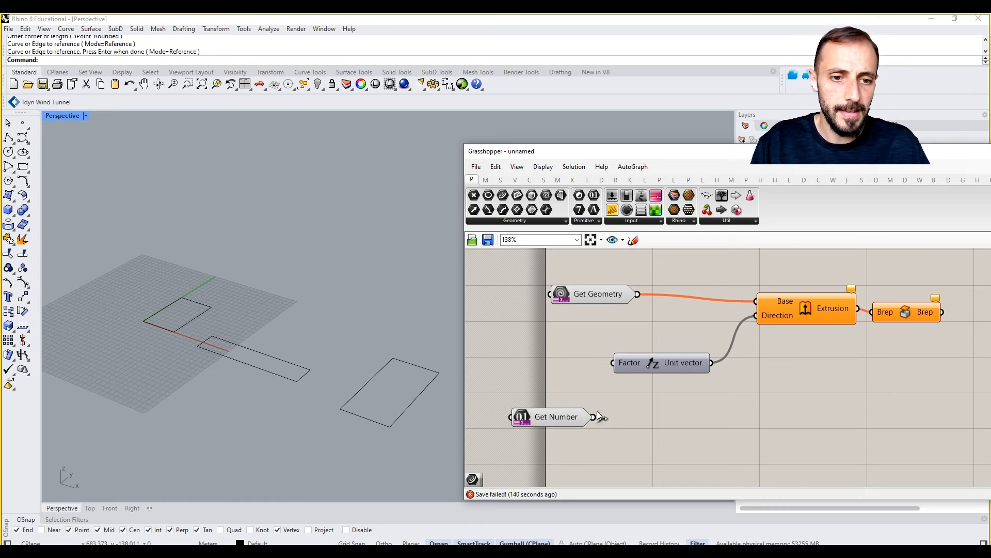
left_click_drag(607, 380, 613, 365)
Save the definition as playlist24_test1.gh in the Playlist24_Grasshopper Player folder inside idcrafts youtube's Exercise File folder.
left_click(476, 166)
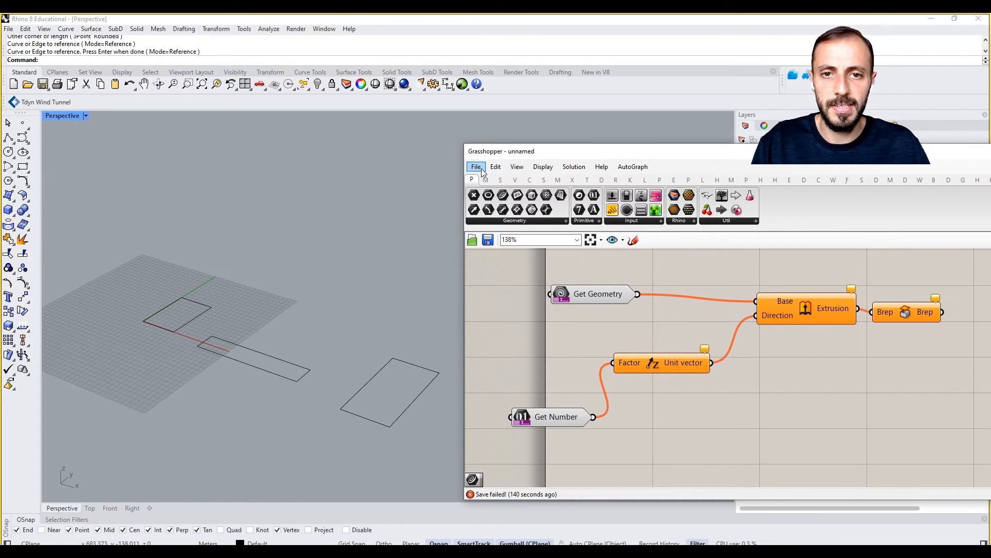
left_click(495, 233)
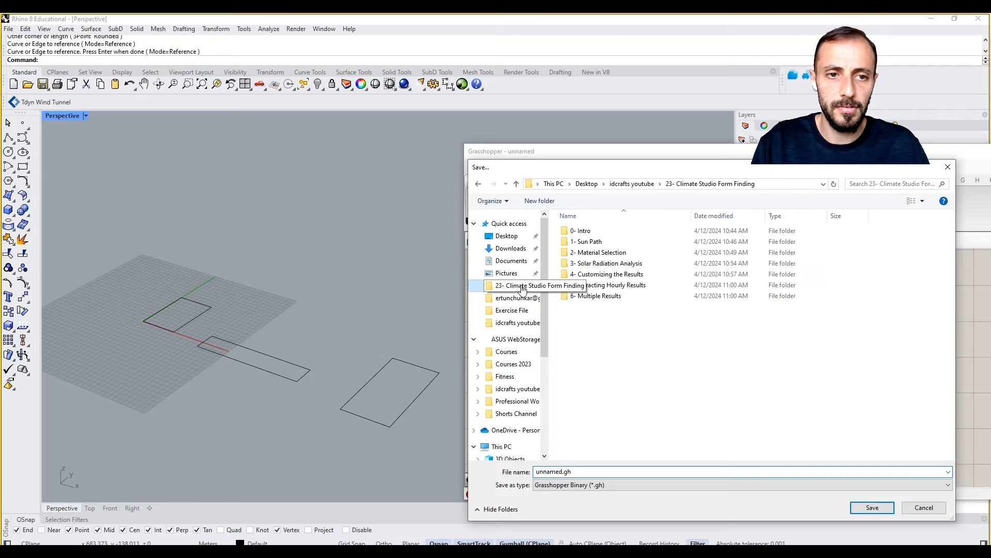
left_click(631, 183)
left_click(919, 316)
double_click(919, 316)
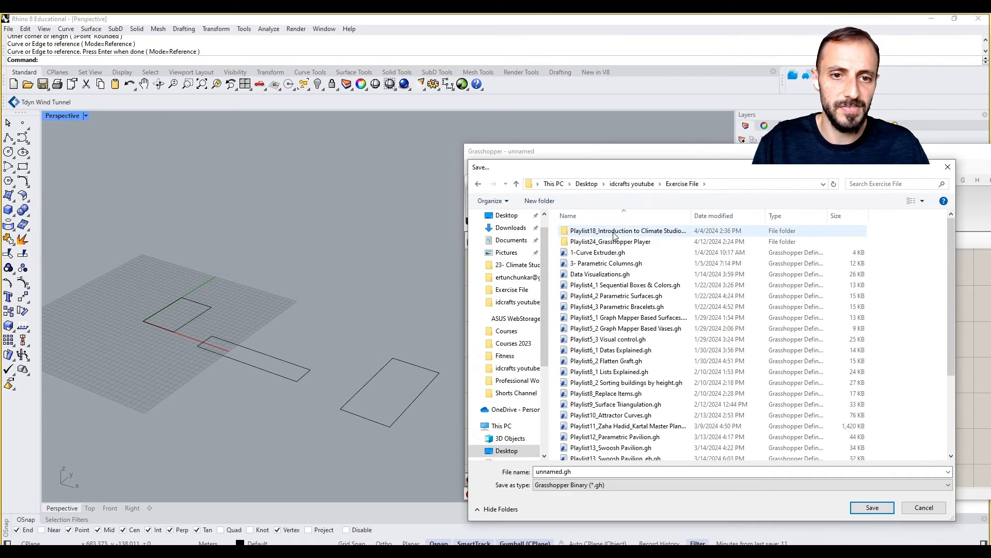
double_click(614, 243)
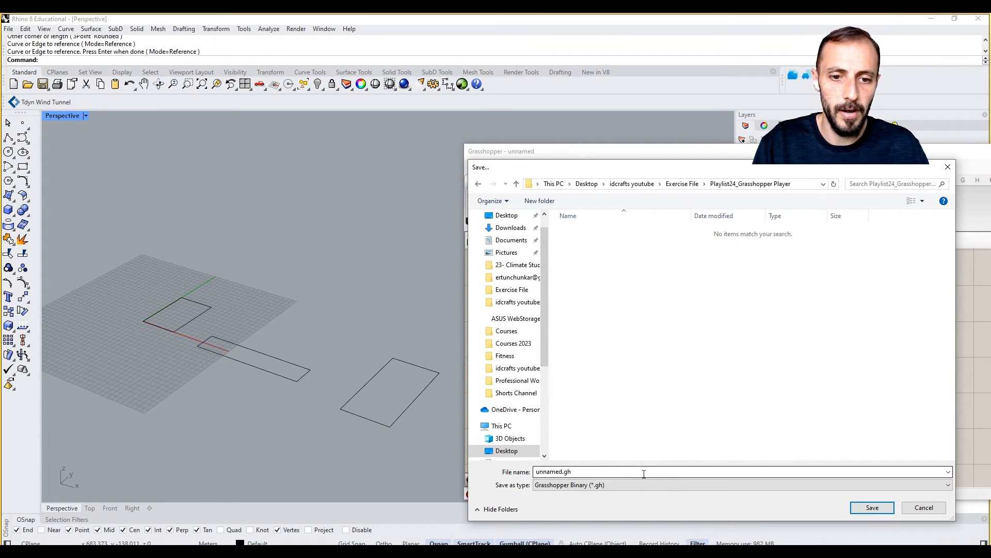
double_click(550, 471)
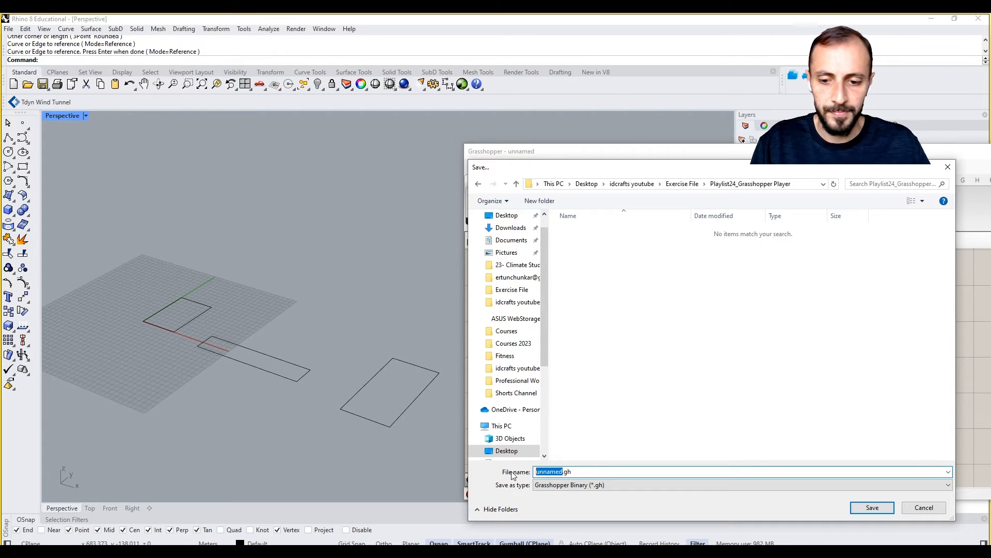
type("playlist")
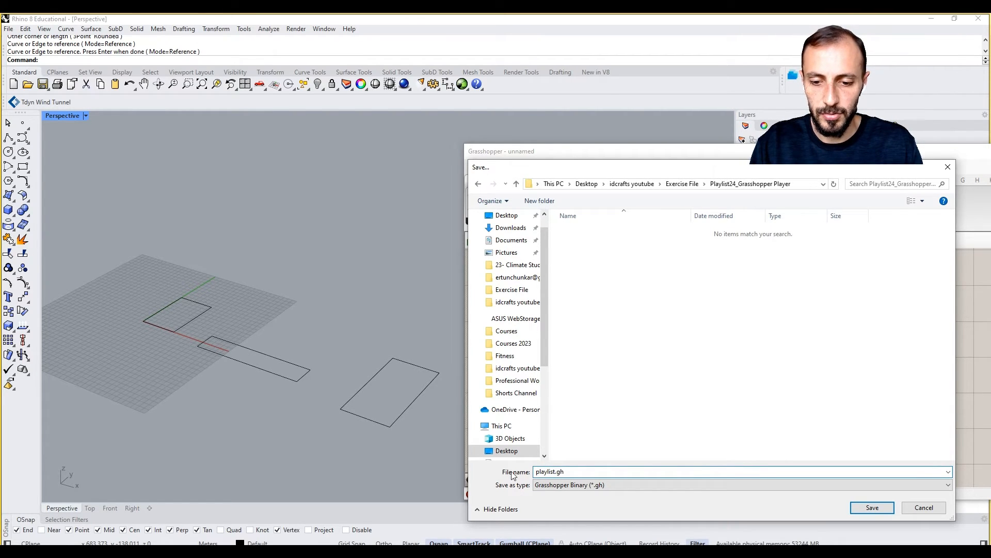
type("24_test1")
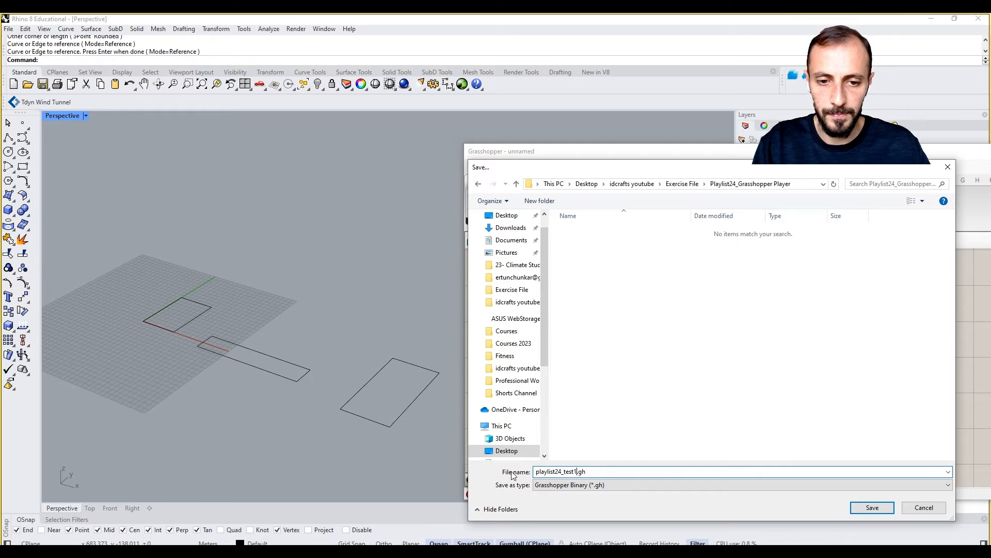
left_click(878, 508)
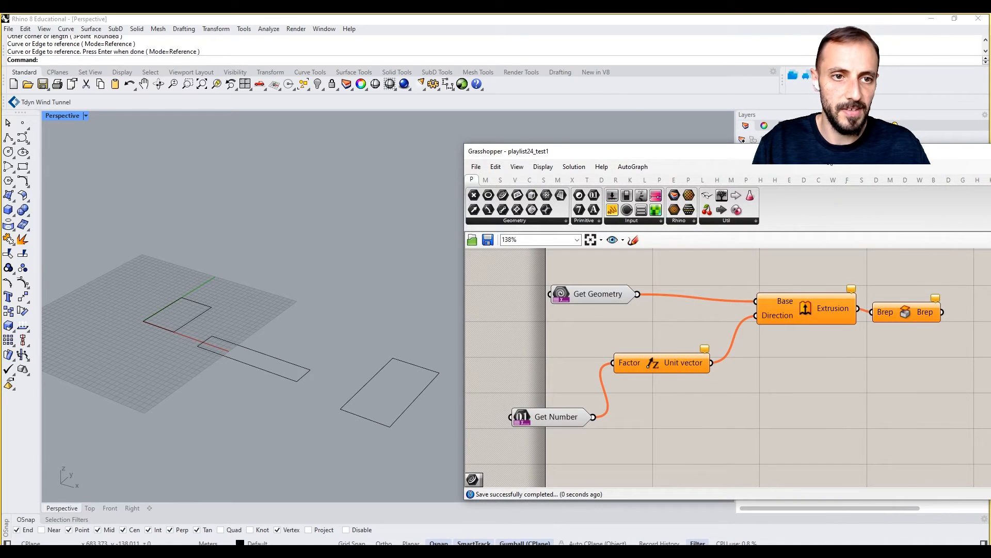
Move the Grasshopper window over the Rhino viewport and close both open definitions, playlist24_test1 and unnamed.
left_click_drag(803, 154, 443, 160)
left_click(780, 175)
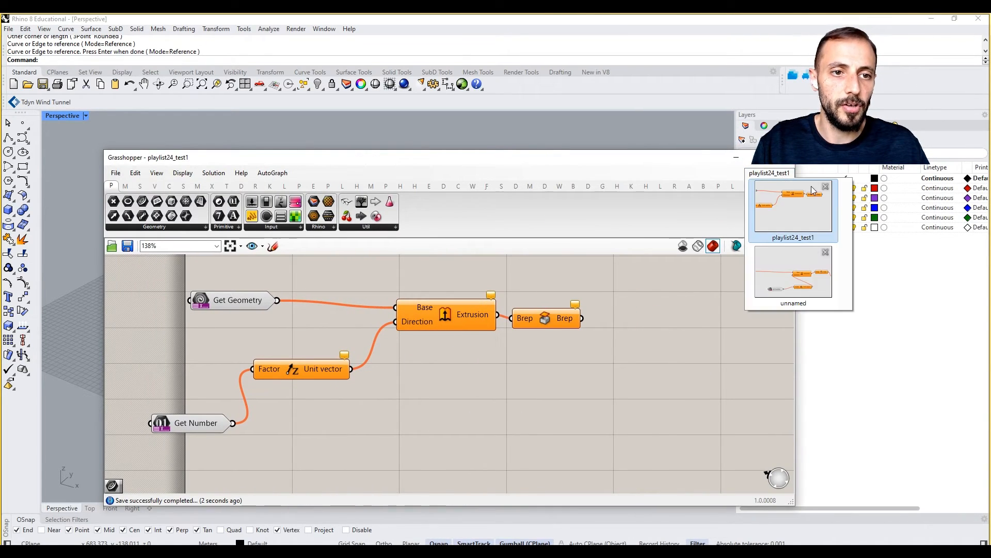
left_click(825, 186)
left_click(825, 186)
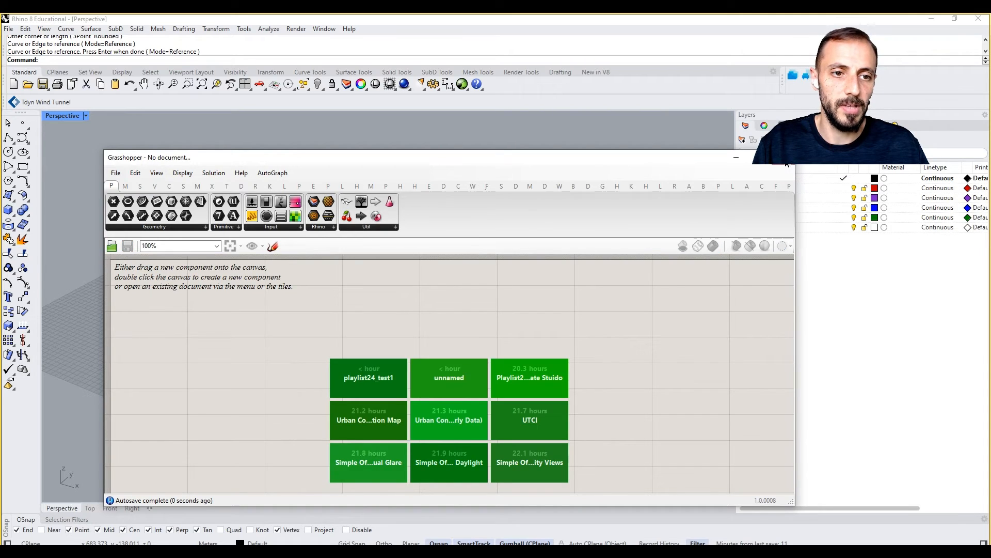
Close the Grasshopper window and load playlist24_test1.gh from the Playlist24_Grasshopper Player folder in Grasshopper Player.
left_click(786, 164)
left_click(470, 93)
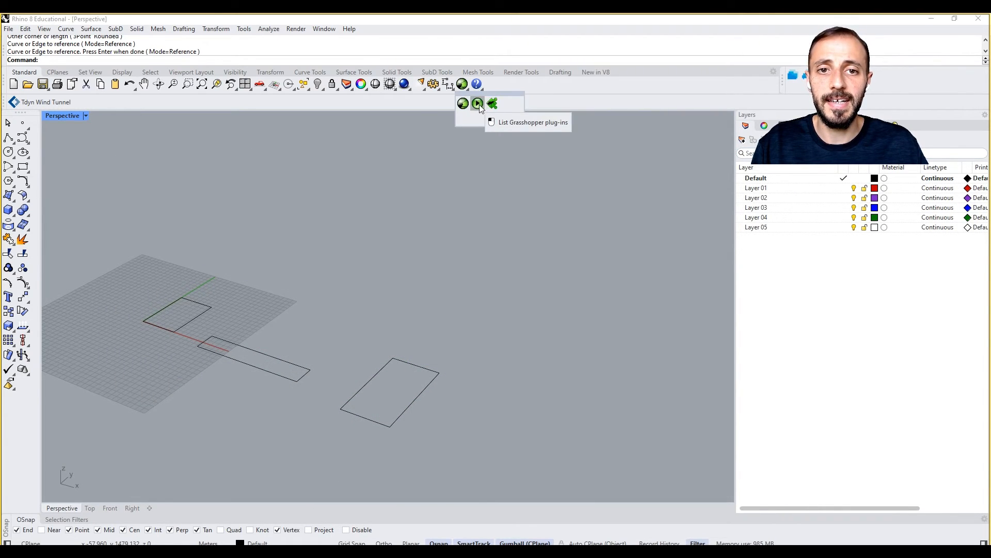
left_click(478, 105)
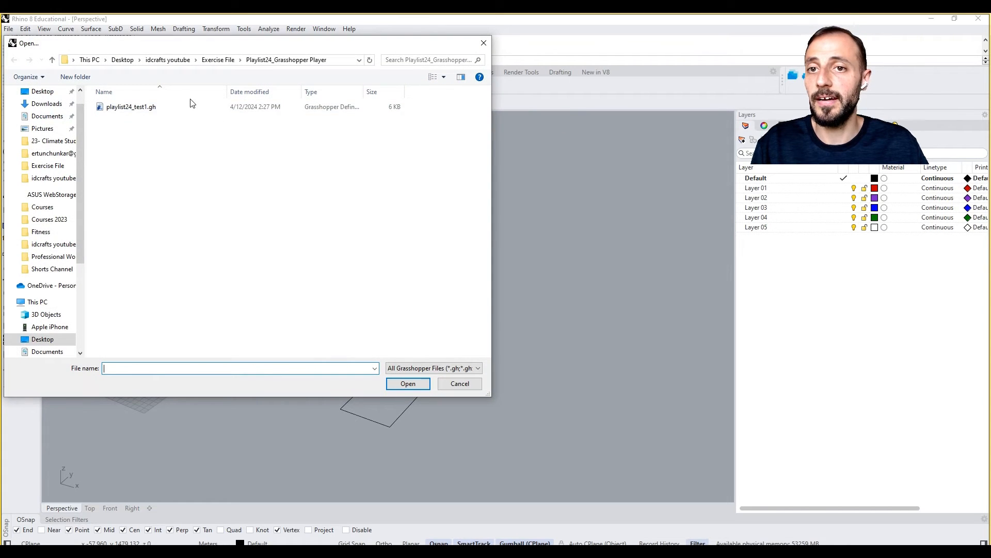
left_click(186, 106)
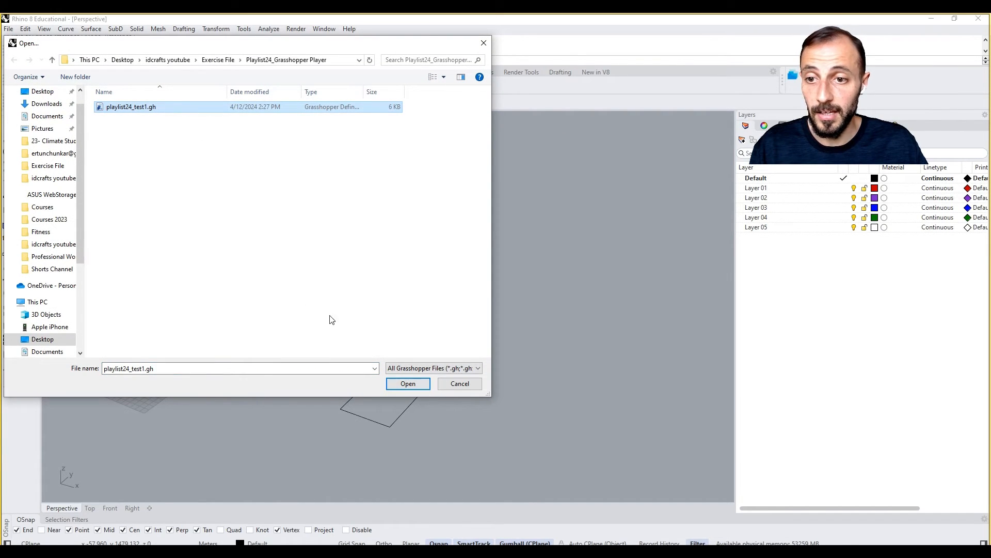
left_click_drag(422, 51, 709, 80)
left_click(692, 394)
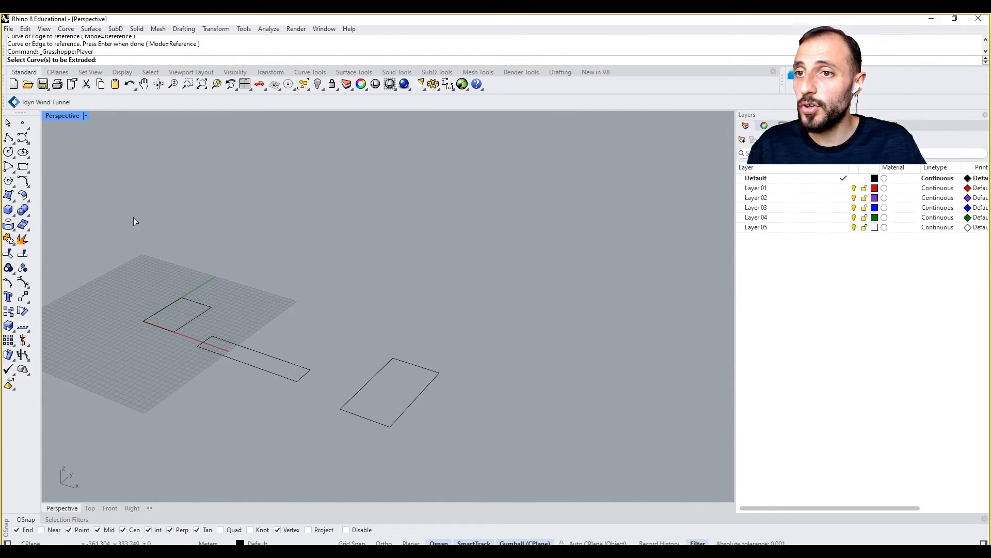
Try to extrude the two rectangles nearest the origin with an extrusion length of 40 through the player prompts.
right_click_drag(141, 226, 158, 257)
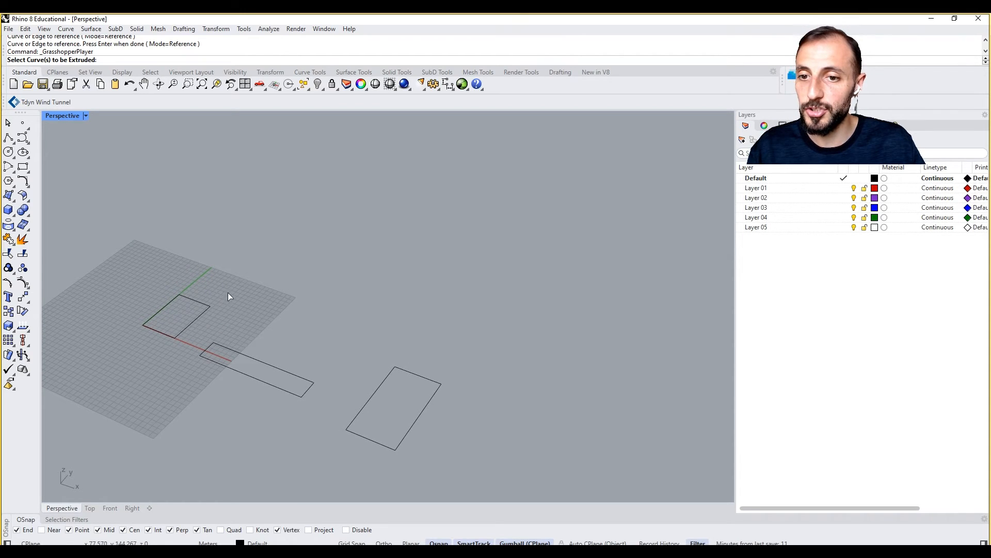
left_click_drag(239, 282, 137, 384)
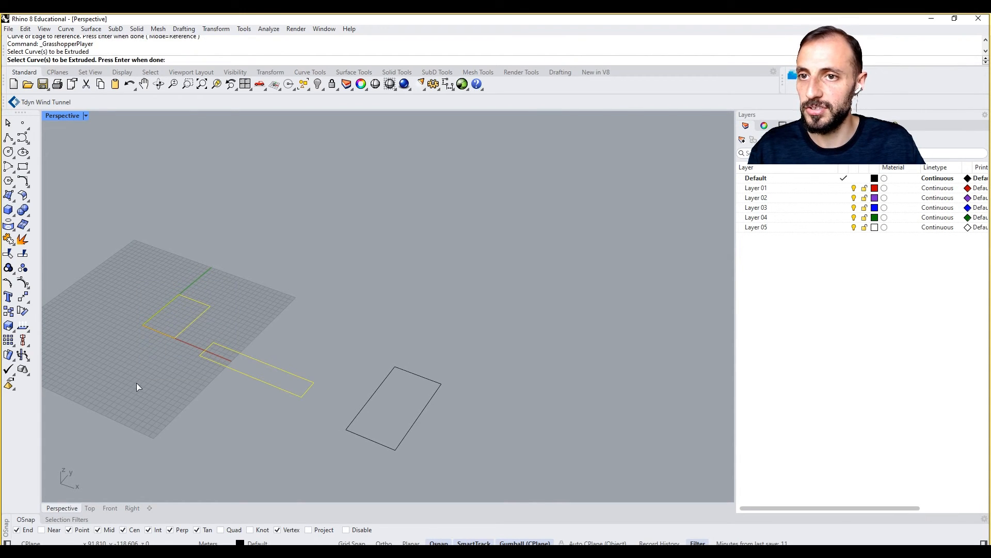
key("Return")
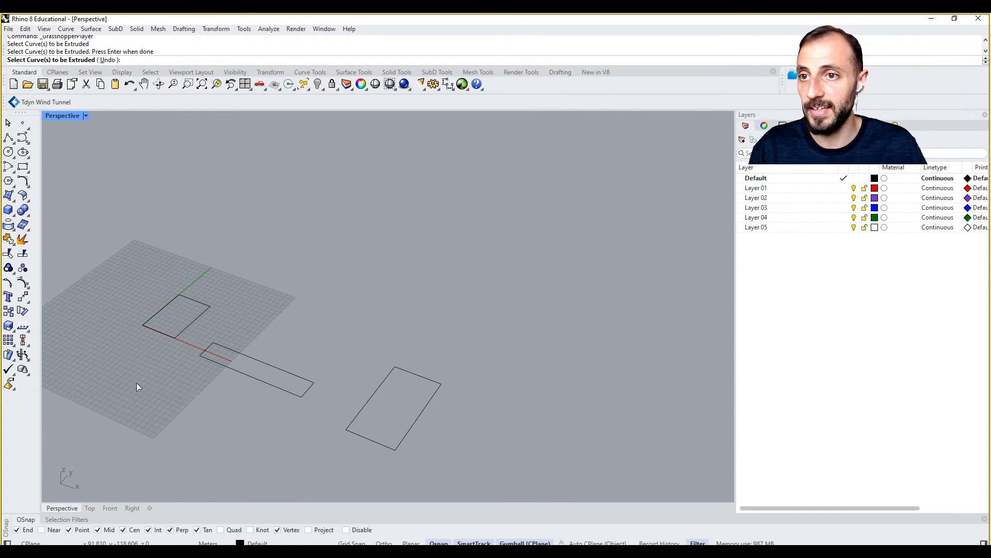
key("Return")
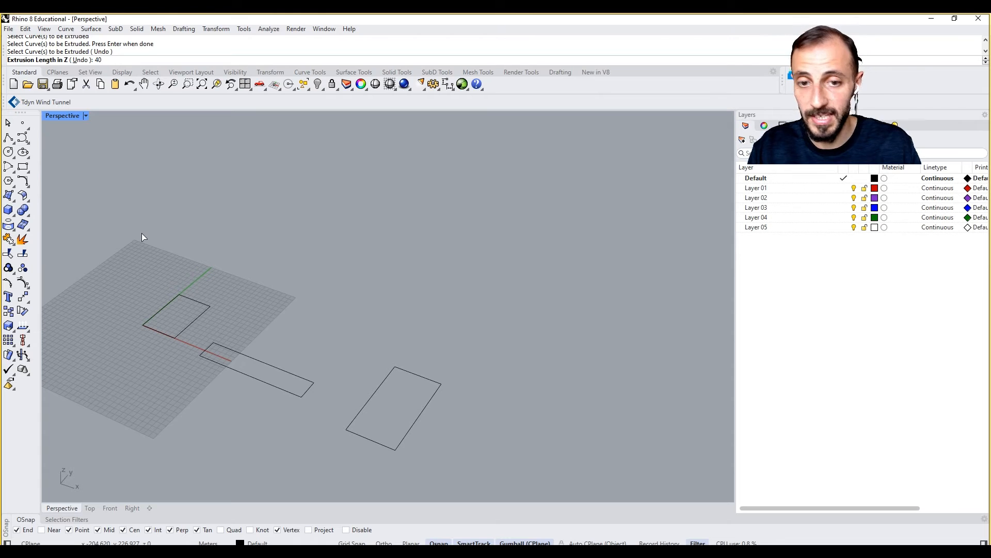
type("40")
key("Return")
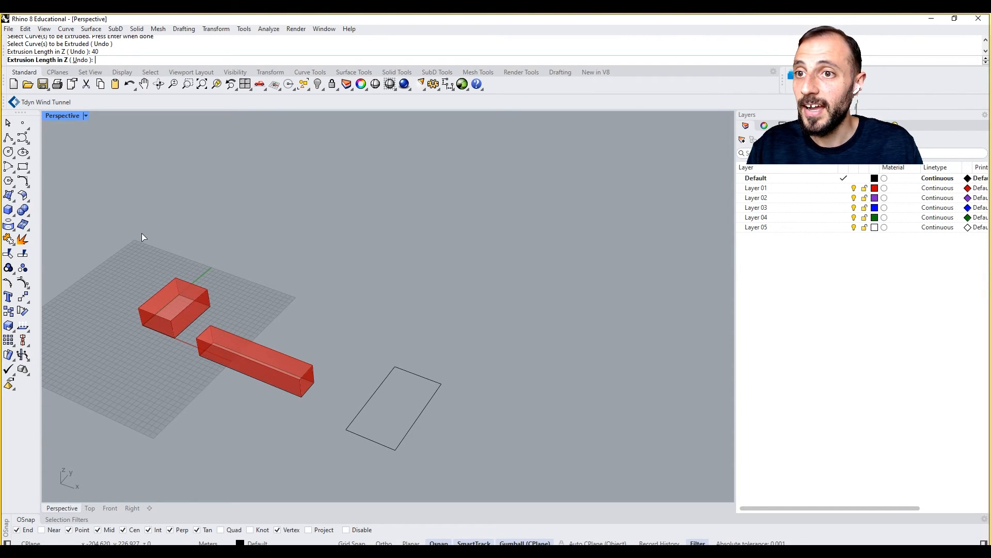
key("Return")
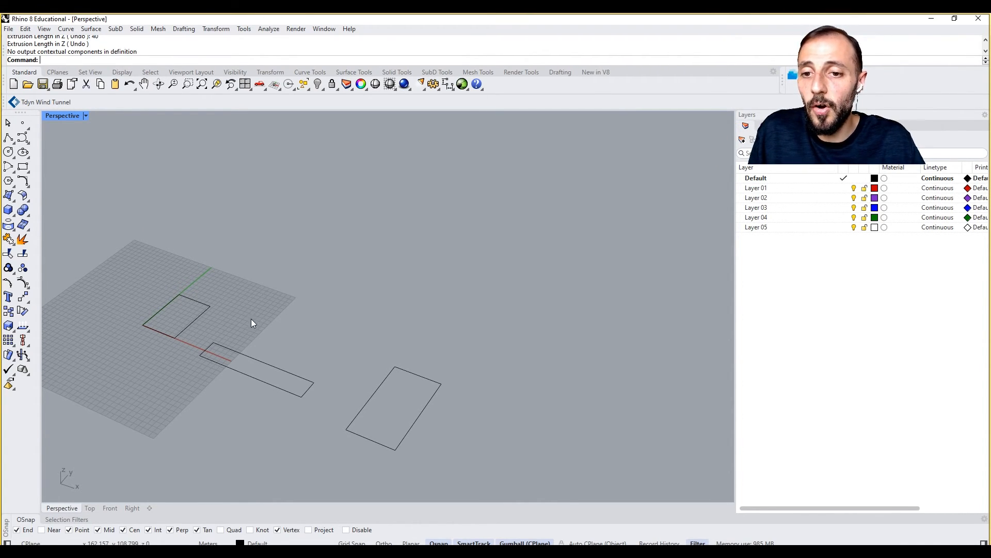
Reopen Grasshopper and load the recent playlist24_test1 definition for editing.
left_click(463, 83)
left_click(368, 375)
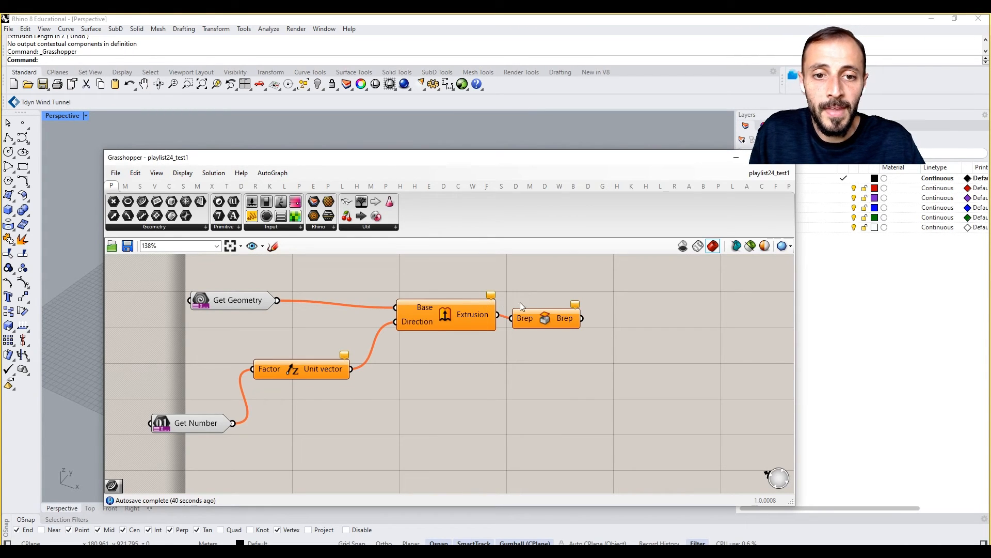
left_click(346, 228)
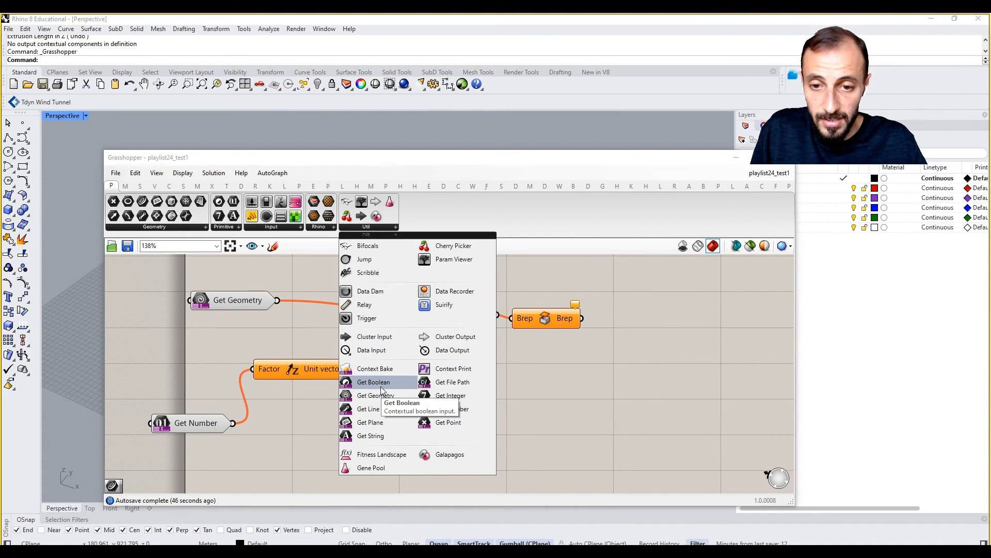
left_click_drag(379, 400, 627, 329)
left_click_drag(650, 329, 651, 323)
key("Delete")
Place a Context Bake component after the capping component, connect the Brep output to its Content input, and save the definition.
left_click(351, 230)
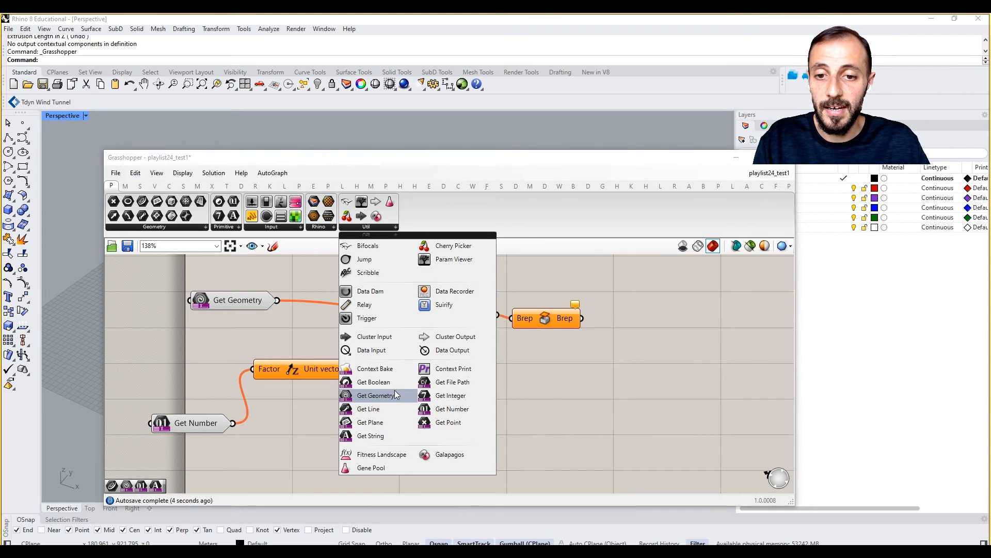
left_click_drag(379, 378, 659, 328)
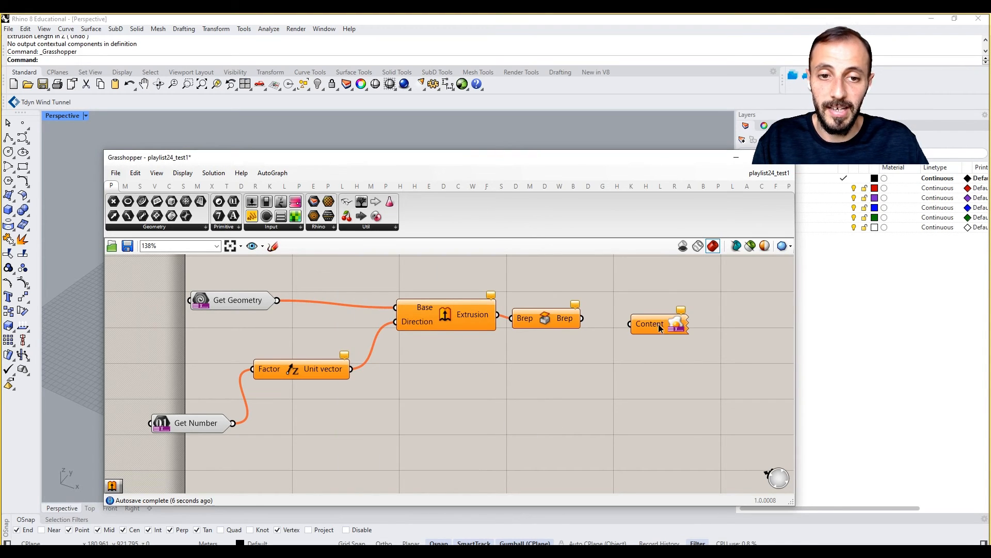
key("ctrl+s")
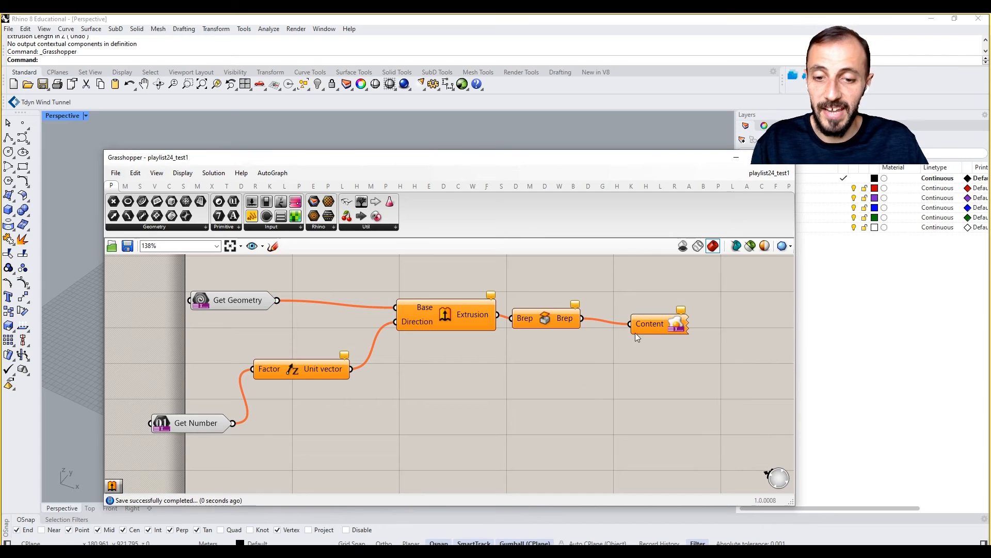
Close the definition and the Grasshopper window, and run the saved playlist24_test1.gh in Grasshopper Player.
left_click(769, 174)
left_click(829, 188)
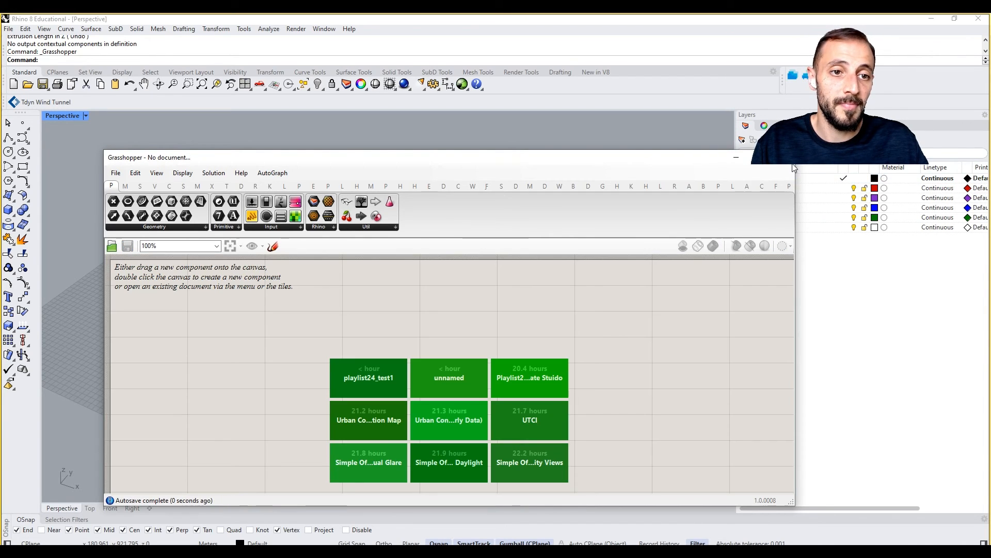
left_click(785, 162)
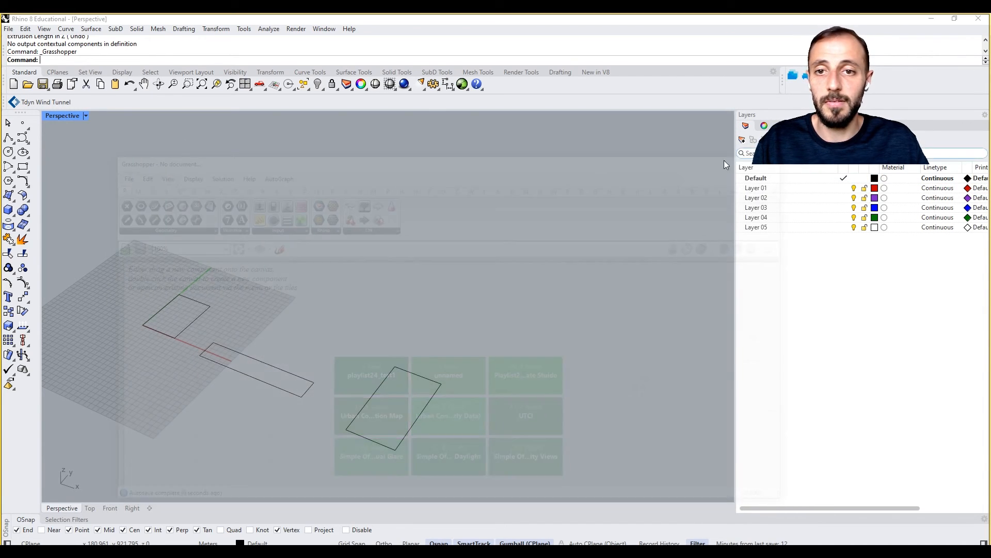
left_click(468, 93)
left_click(477, 104)
left_click(417, 141)
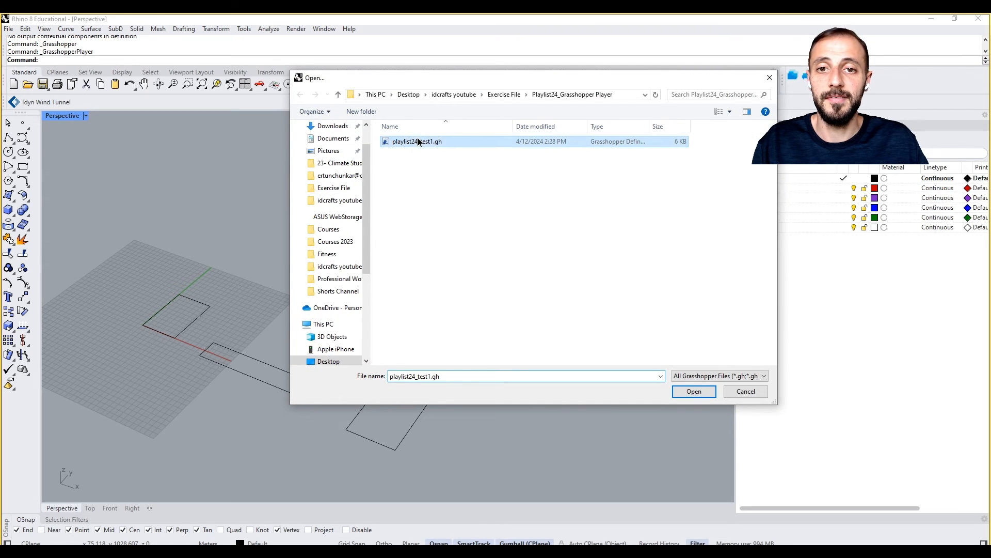
left_click(705, 395)
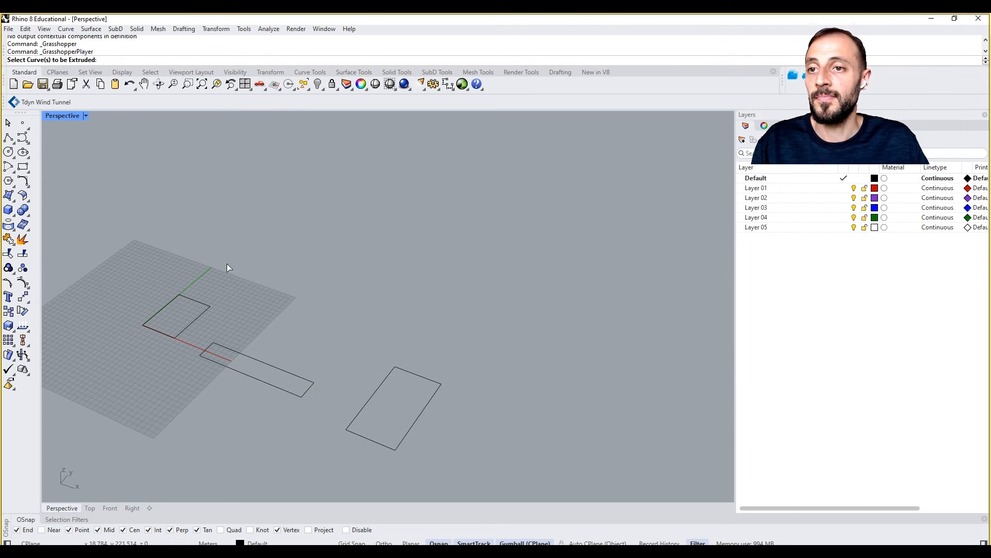
Select the two rectangles nearest the origin as curves, set the extrusion length in Z to 45, and bake the solids.
left_click_drag(227, 268, 147, 360)
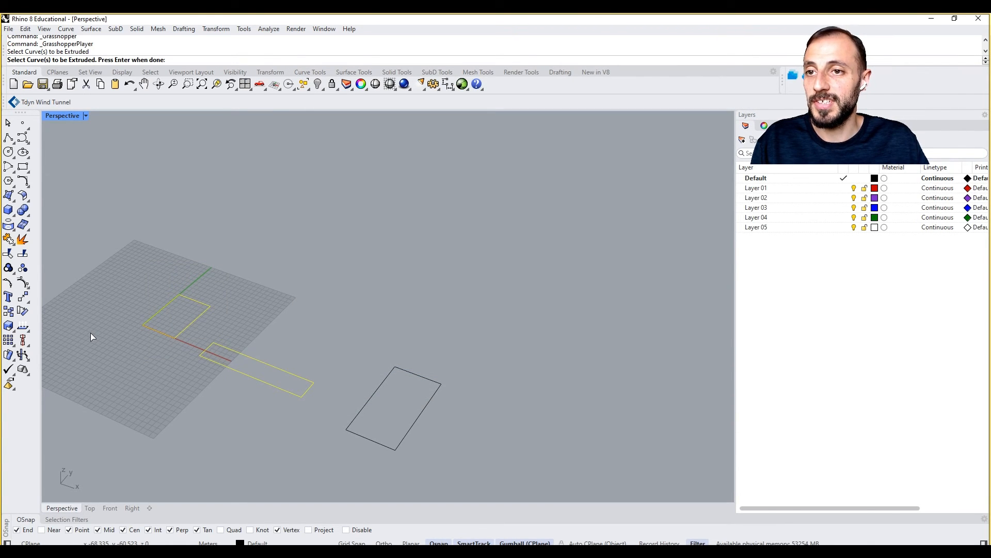
key("Return")
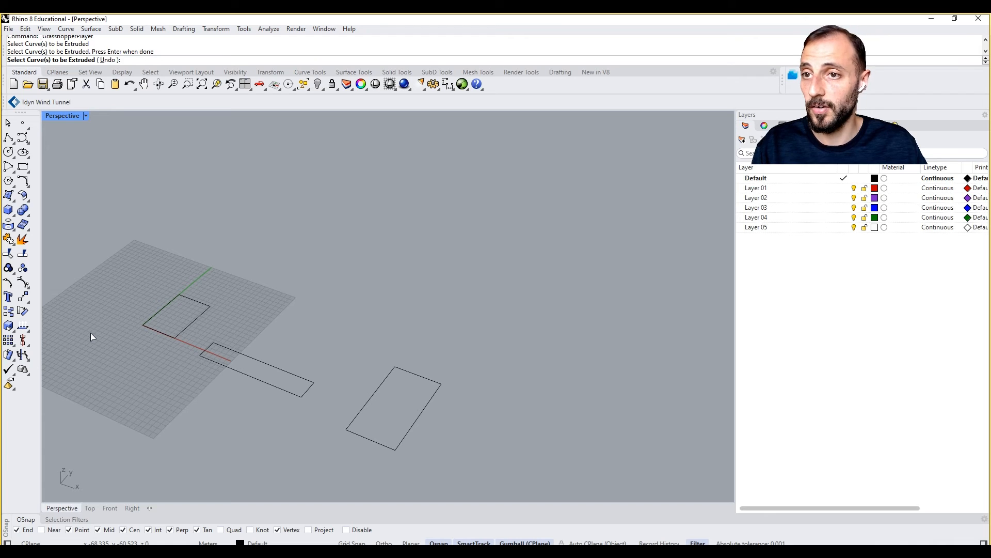
key("Return")
type("45")
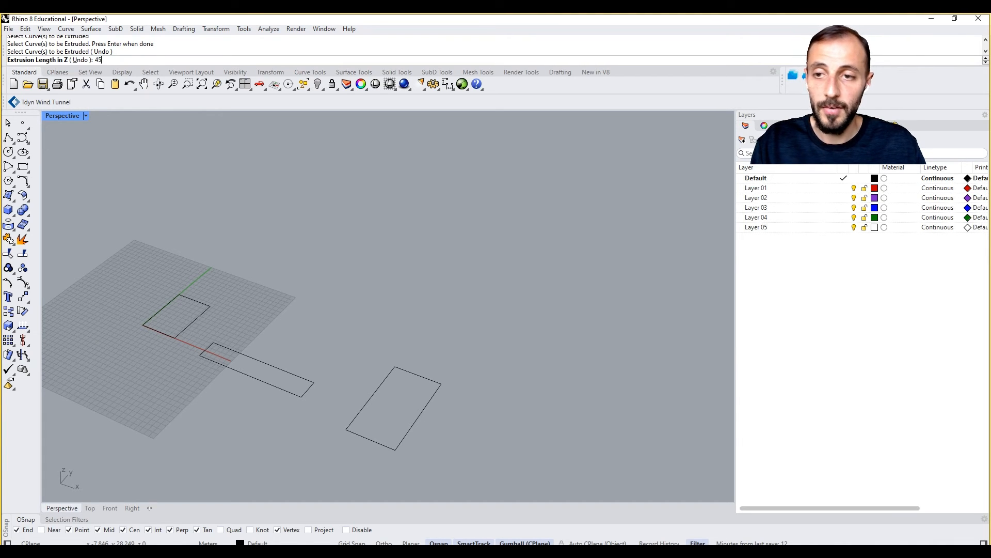
key("Return")
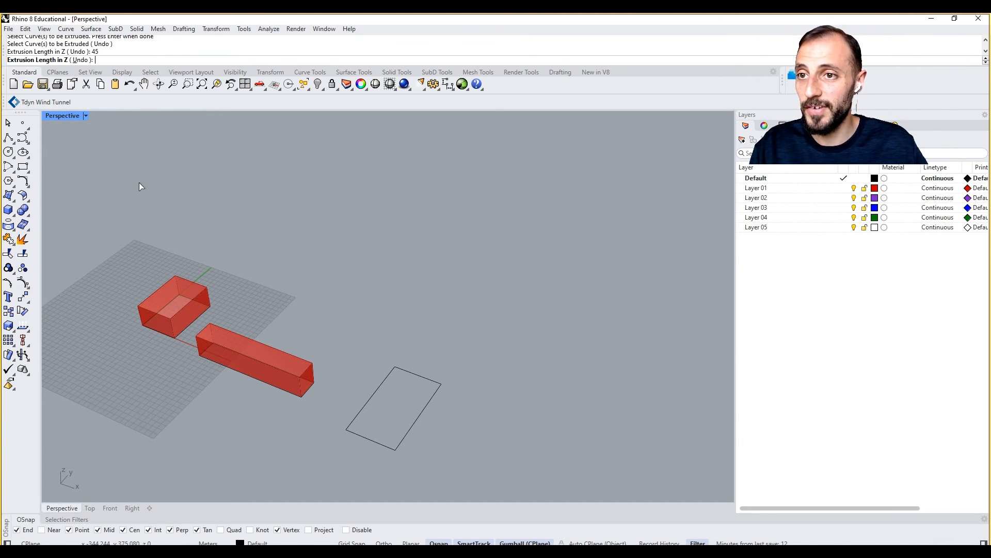
mouse_move(184, 255)
right_mouse_down()
mouse_move(189, 230)
mouse_move(174, 252)
right_mouse_up()
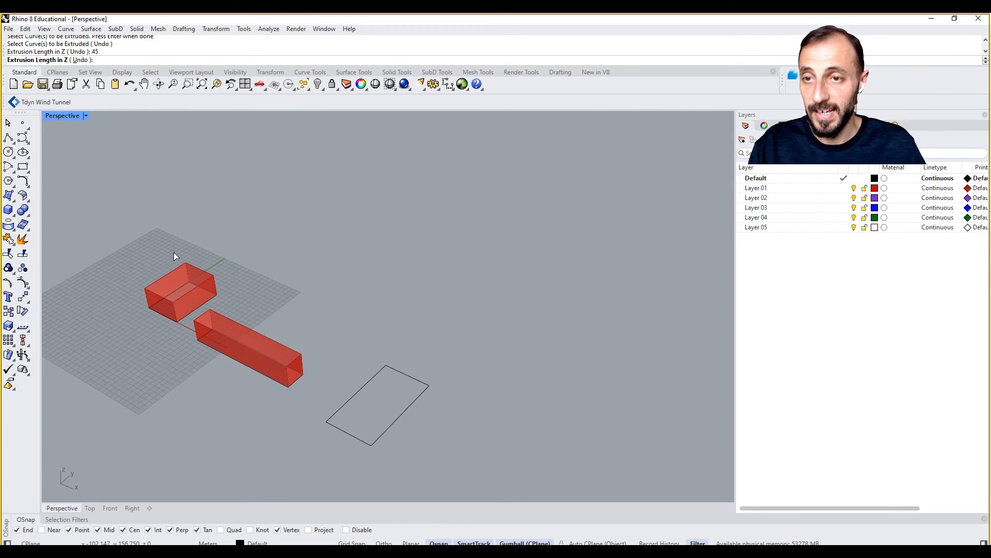
key("Return")
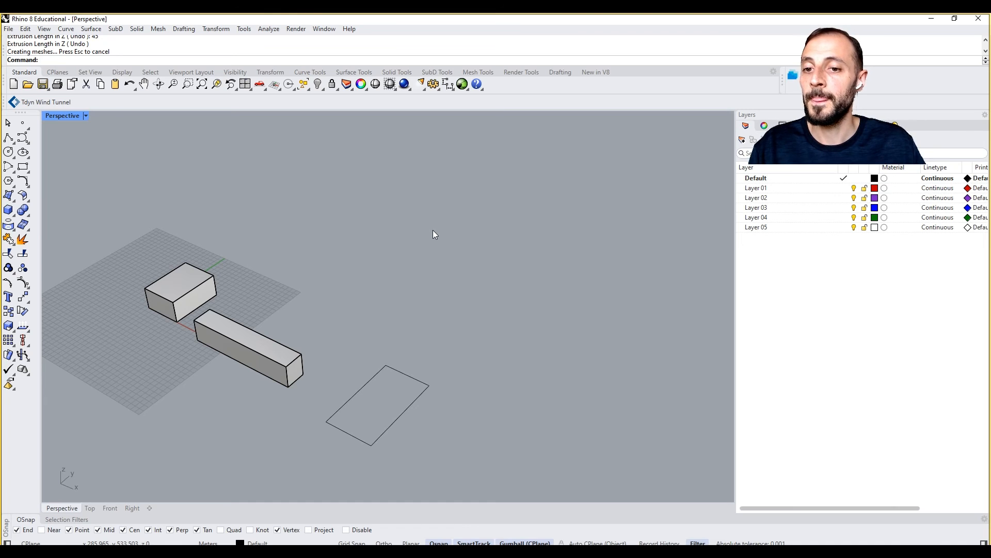
Run playlist24_test1.gh in Grasshopper Player on the remaining rectangle with an extrusion length in Z of 65.
left_click(468, 91)
left_click(476, 104)
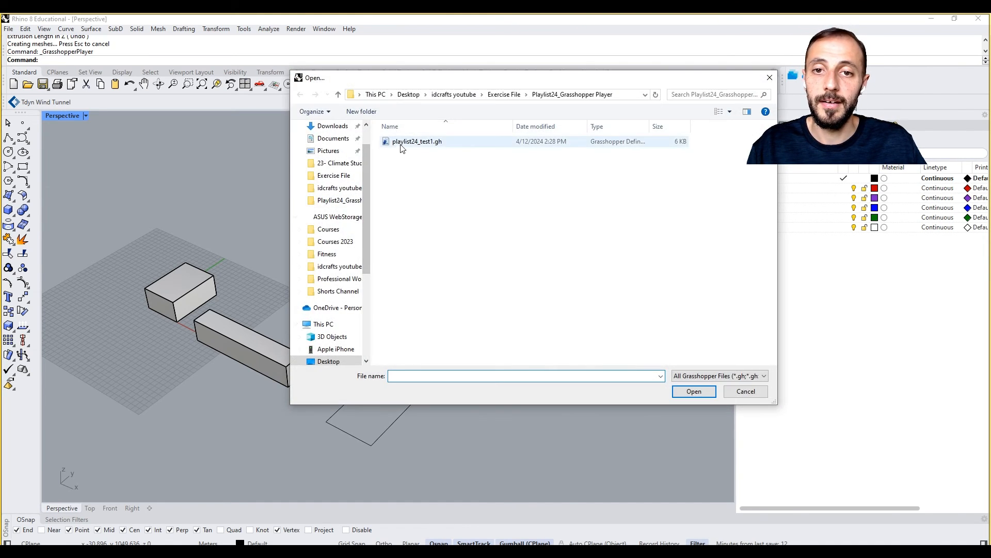
double_click(401, 148)
left_click(354, 418)
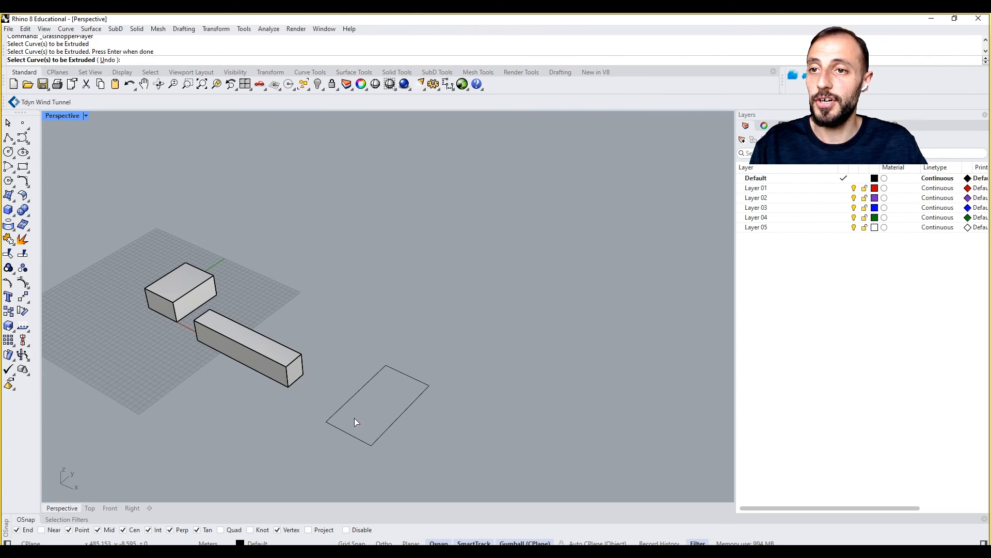
key("Return")
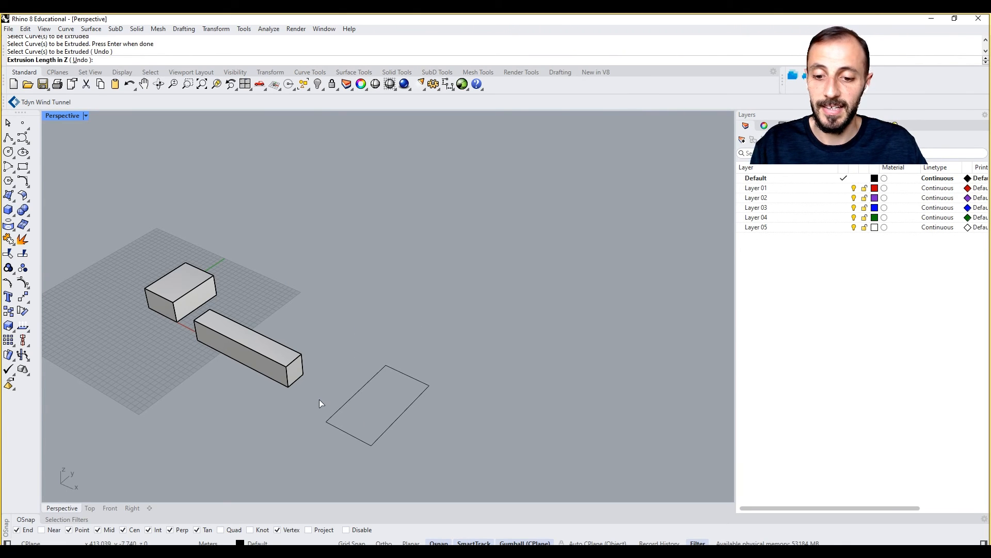
type("65")
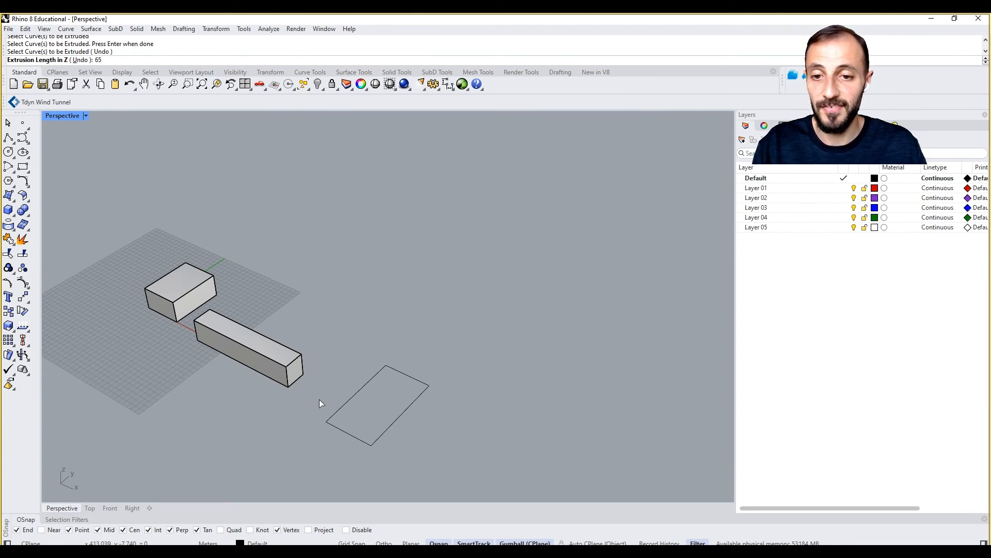
key("Return")
Make Layer 02 the current layer and accept the previewed extrusion so it bakes onto that layer.
right_click_drag(319, 403, 376, 396)
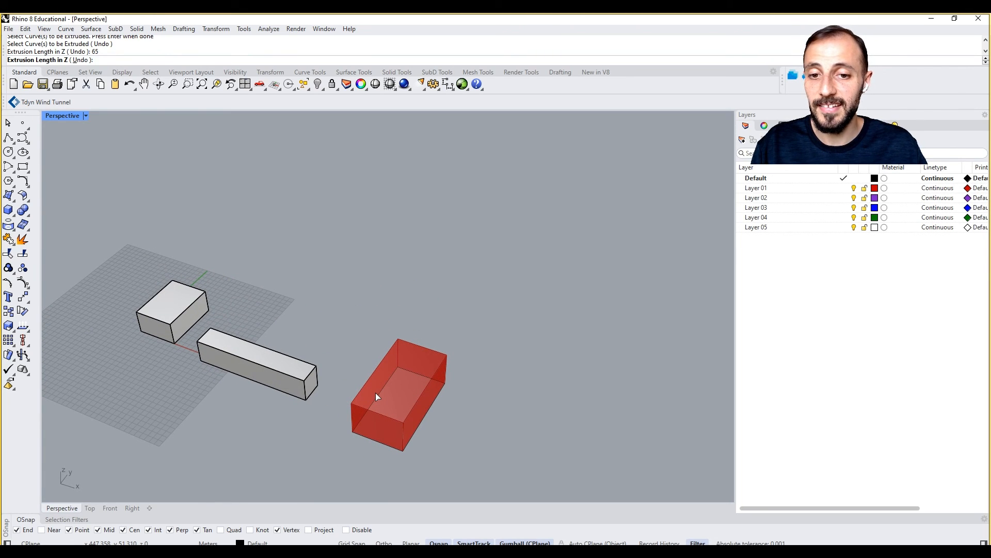
double_click(816, 197)
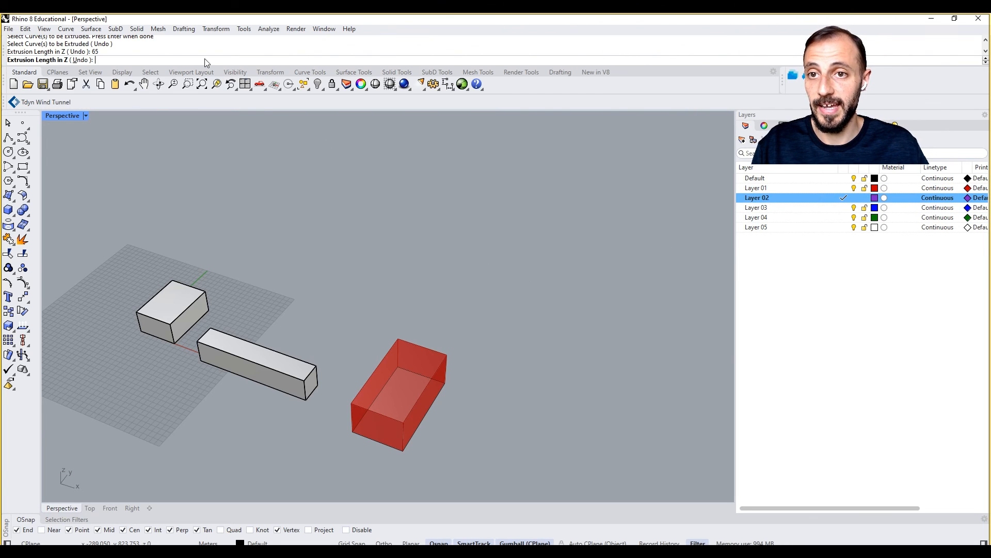
key("Return")
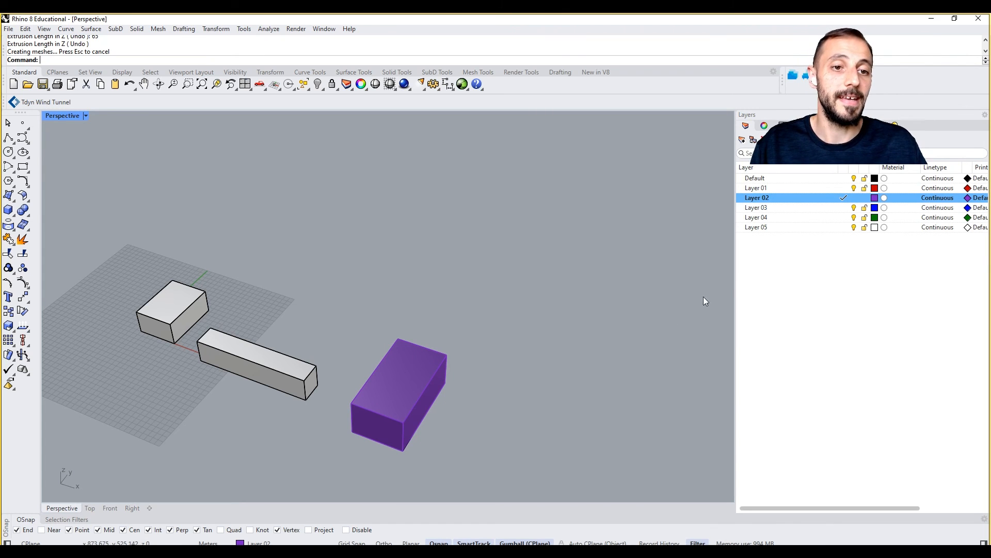
right_click_drag(382, 398, 338, 382)
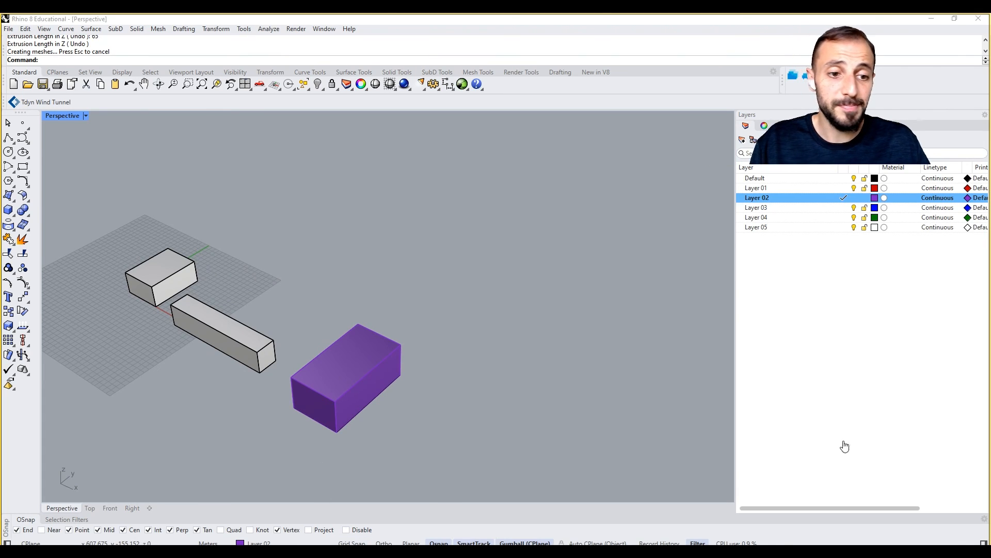